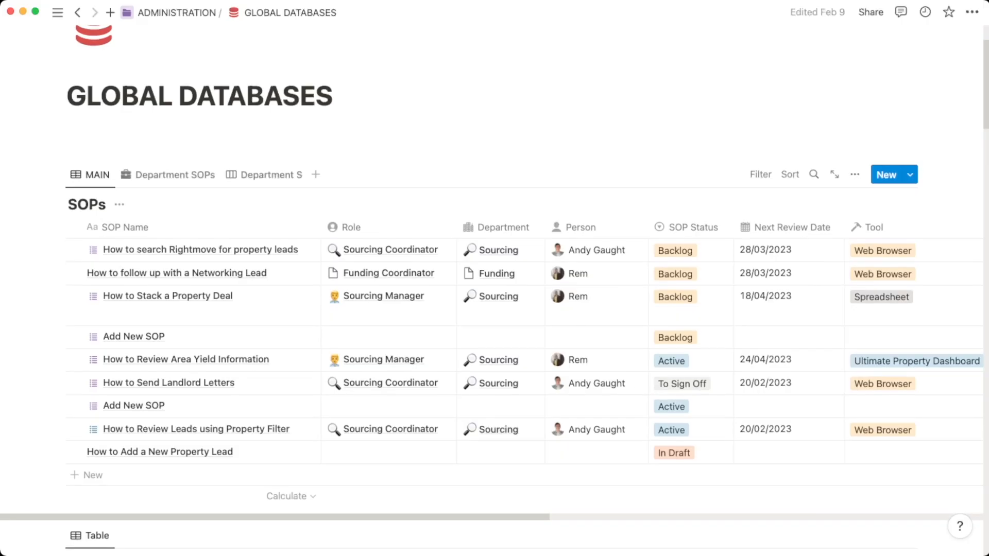
{"action": "scroll", "coordinate": [491, 288], "scroll_direction": "down", "scroll_amount": 5}
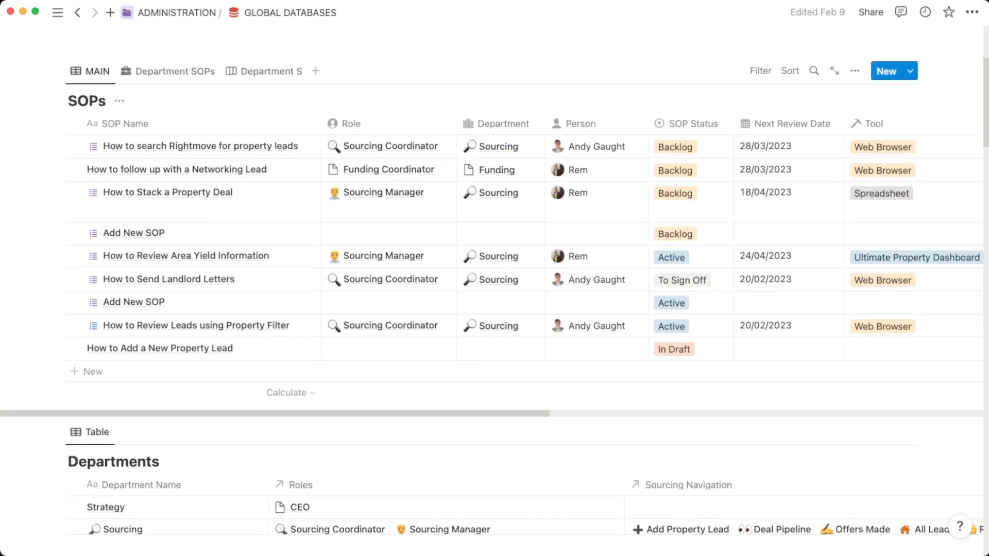
{"action": "scroll", "coordinate": [492, 278], "scroll_direction": "down", "scroll_amount": 4}
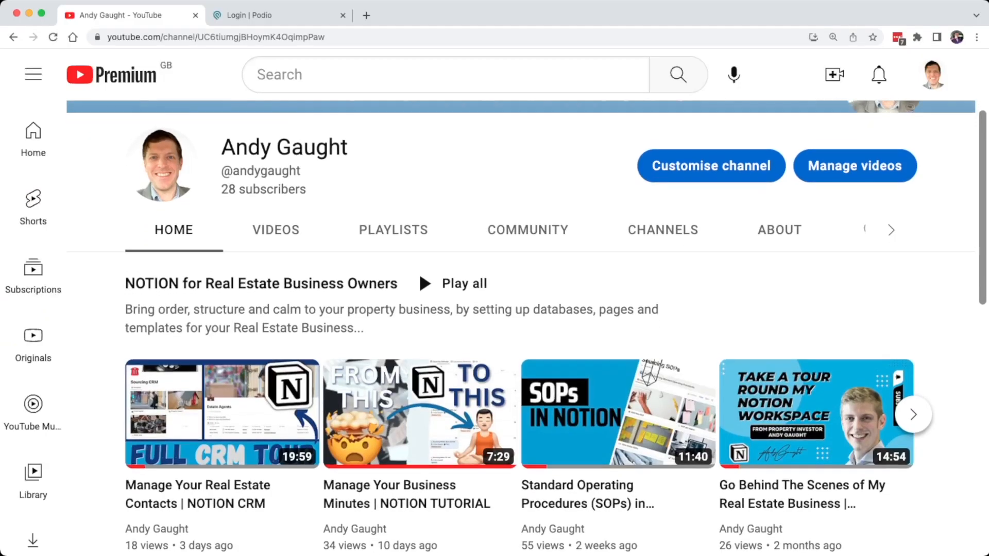
{"action": "scroll", "coordinate": [527, 327], "scroll_direction": "down", "scroll_amount": 3}
{"action": "scroll", "coordinate": [527, 327], "scroll_direction": "down", "scroll_amount": 2}
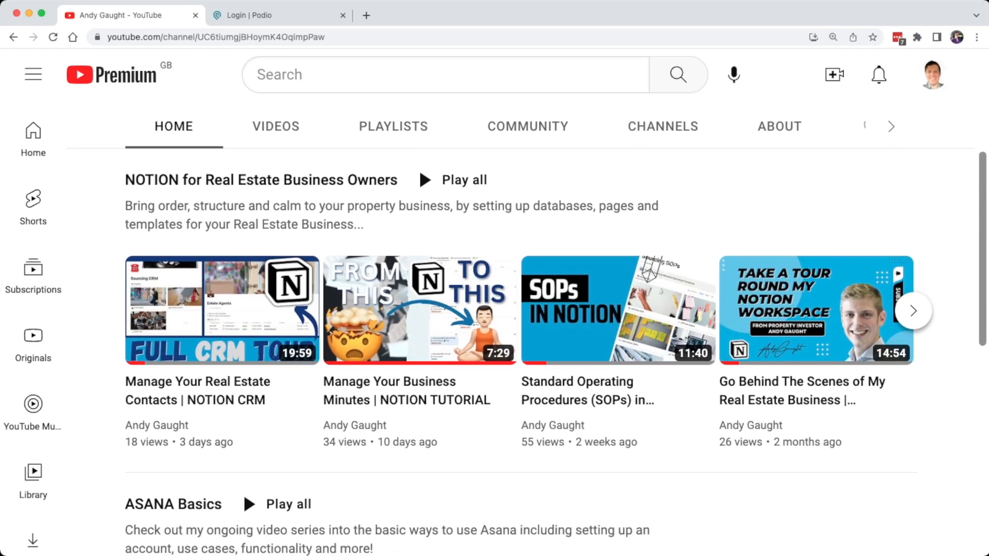
{"action": "scroll", "coordinate": [527, 327], "scroll_direction": "down", "scroll_amount": 3}
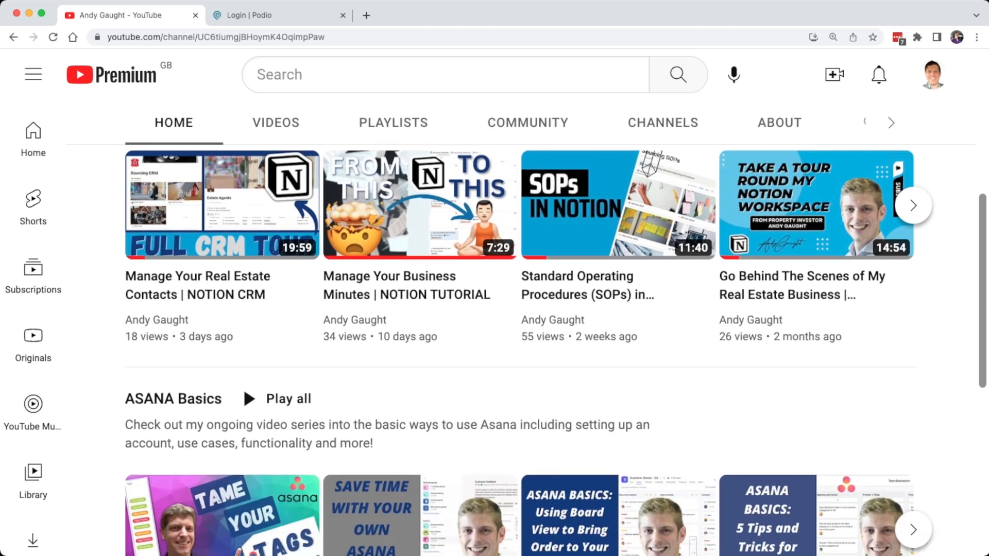
{"action": "scroll", "coordinate": [527, 327], "scroll_direction": "down", "scroll_amount": 2}
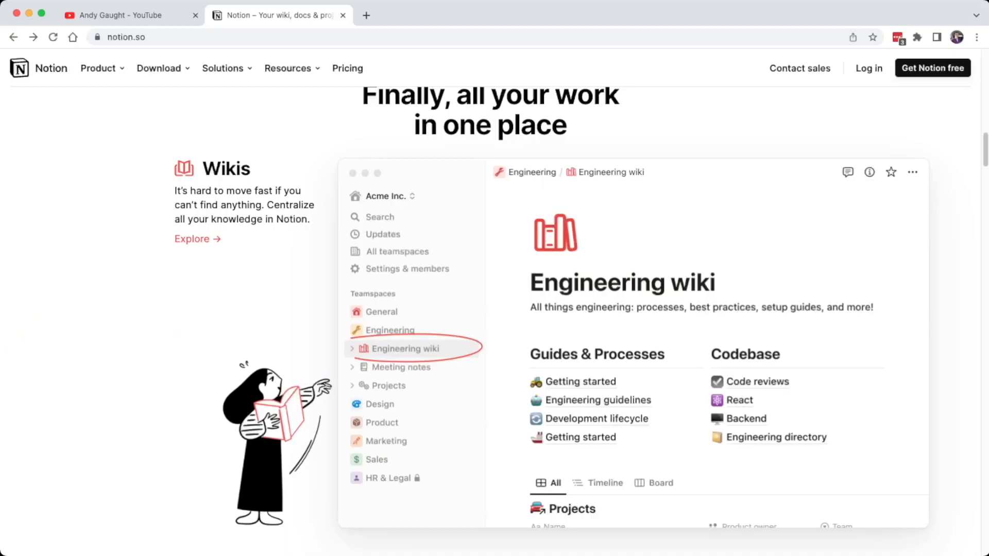
{"action": "scroll", "coordinate": [582, 322], "scroll_direction": "down", "scroll_amount": 3}
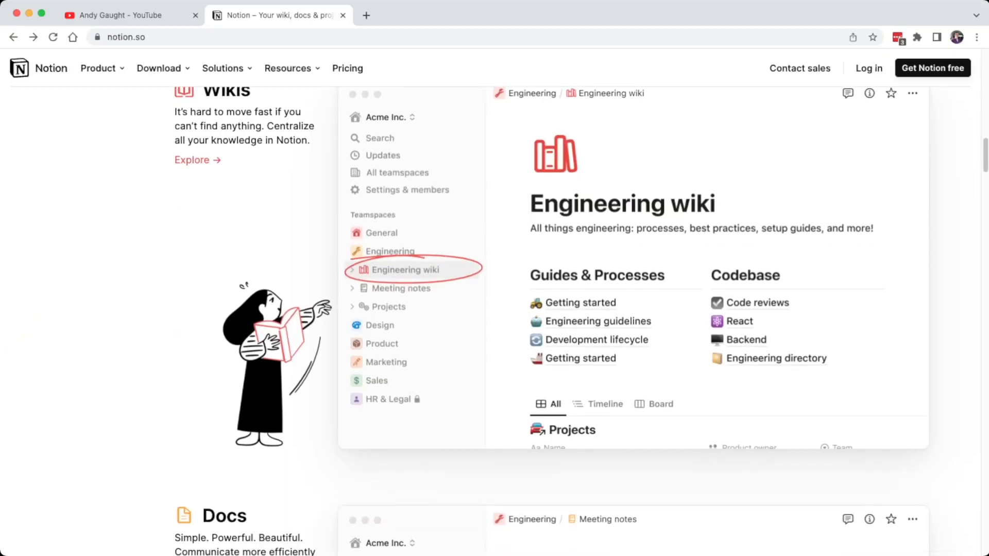
{"action": "scroll", "coordinate": [581, 322], "scroll_direction": "down", "scroll_amount": 5}
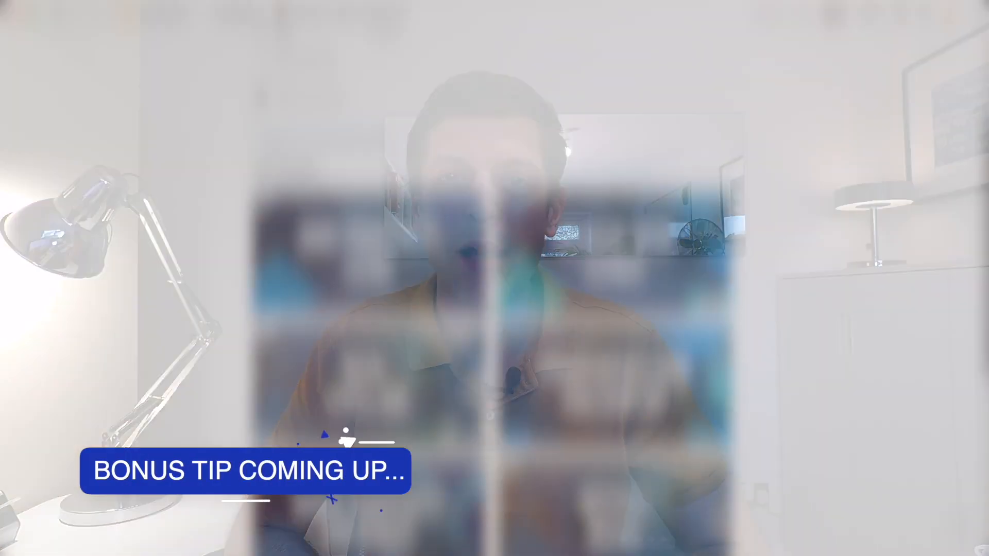
{"action": "scroll", "coordinate": [492, 309], "scroll_direction": "down", "scroll_amount": 3}
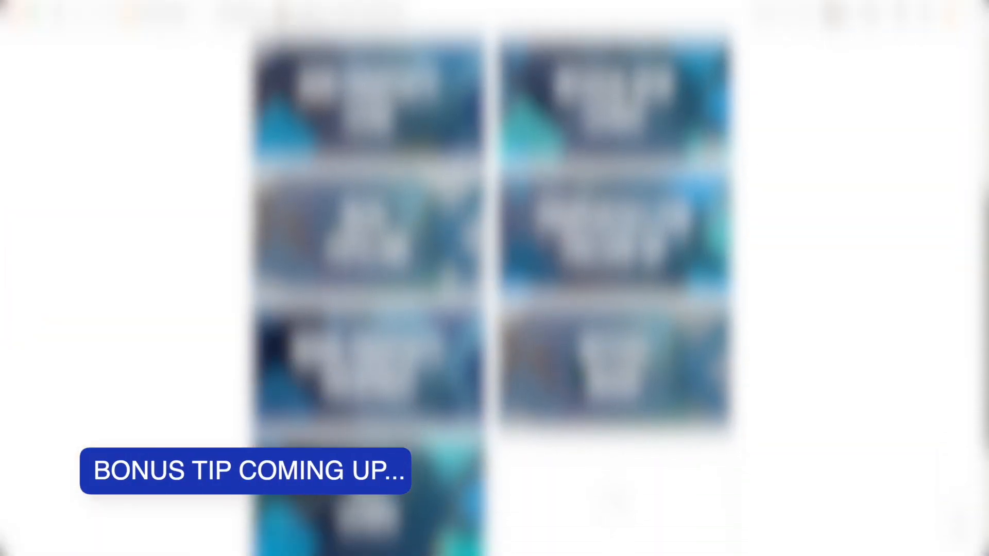
{"action": "scroll", "coordinate": [493, 278], "scroll_direction": "down", "scroll_amount": 5}
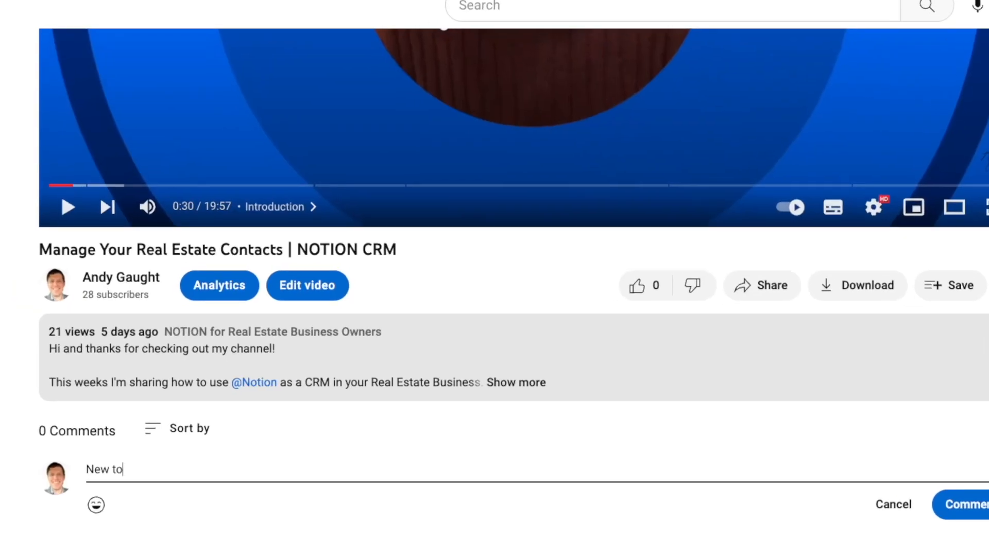
Step: Write a comment starting "New to Notion and lo" under the Notion CRM video
{"action": "type", "text": "Notion and lo"}
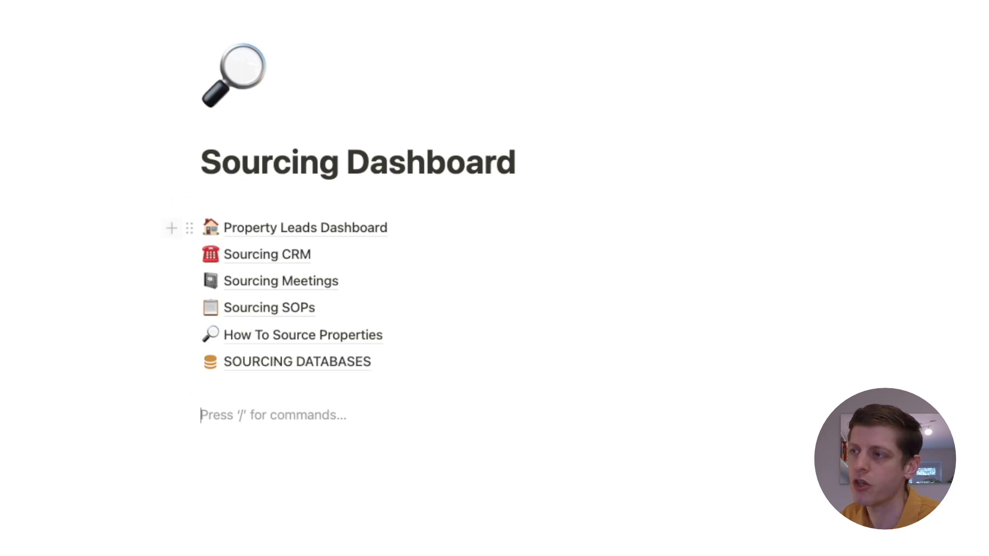
Step: Examine the Sourcing SOPs page, its gallery of navigation cards, and the links and content on its Add New SOP page
{"action": "left_click", "coordinate": [269, 307]}
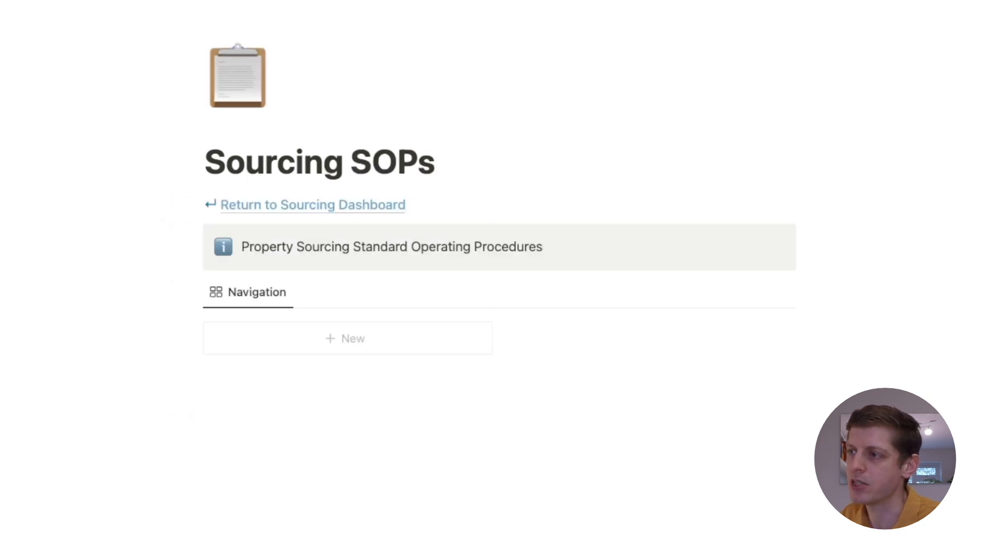
{"action": "scroll", "coordinate": [494, 361], "scroll_direction": "down", "scroll_amount": 6}
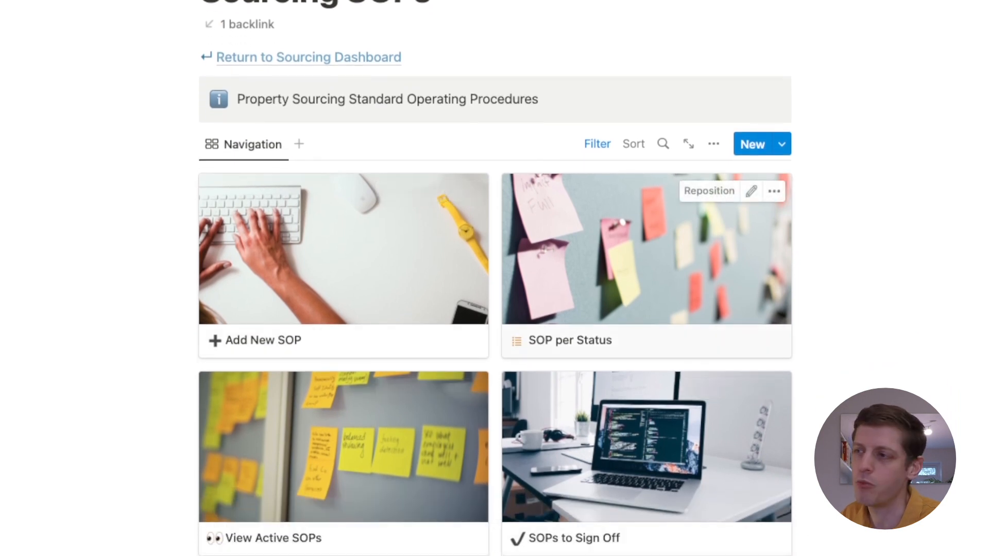
{"action": "left_click", "coordinate": [344, 258]}
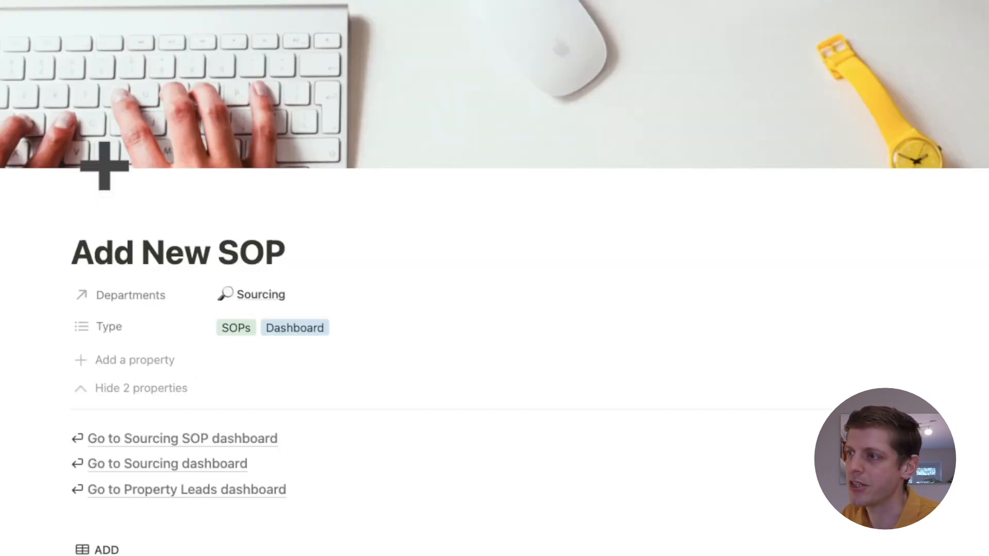
{"action": "scroll", "coordinate": [494, 279], "scroll_direction": "down", "scroll_amount": 7}
{"action": "scroll", "coordinate": [494, 278], "scroll_direction": "up", "scroll_amount": 7}
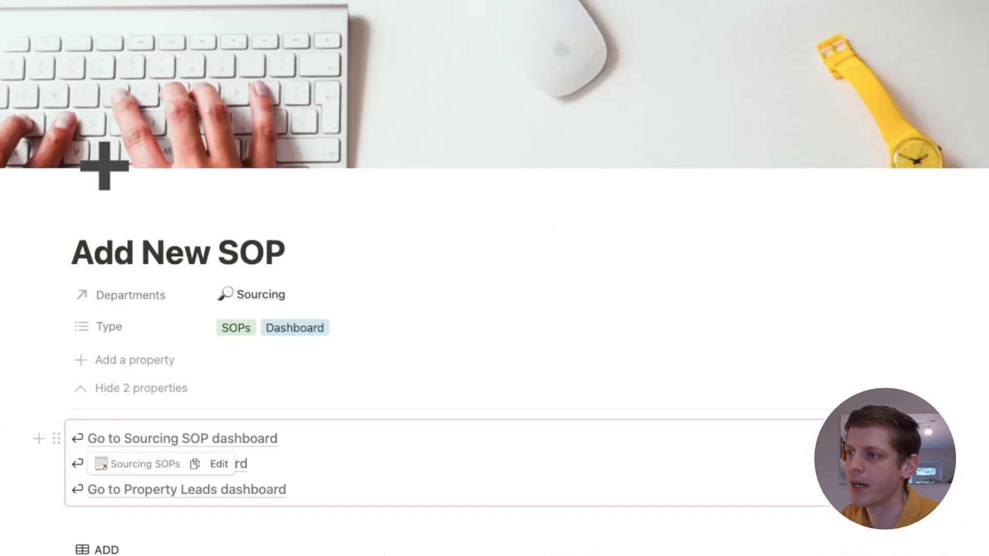
{"action": "left_click", "coordinate": [182, 438]}
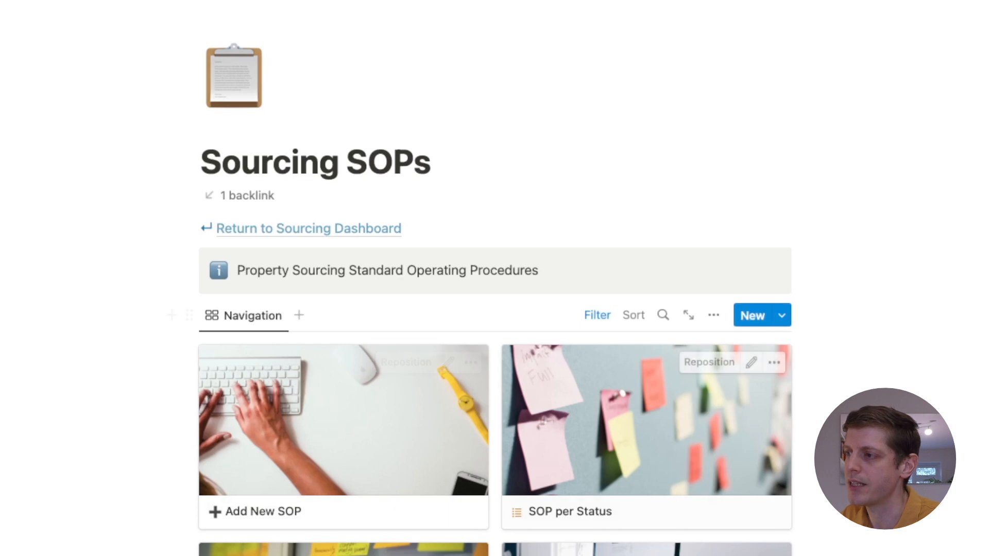
{"action": "scroll", "coordinate": [647, 402], "scroll_direction": "down", "scroll_amount": 2}
{"action": "scroll", "coordinate": [646, 309], "scroll_direction": "down", "scroll_amount": 2}
{"action": "scroll", "coordinate": [647, 309], "scroll_direction": "down", "scroll_amount": 4}
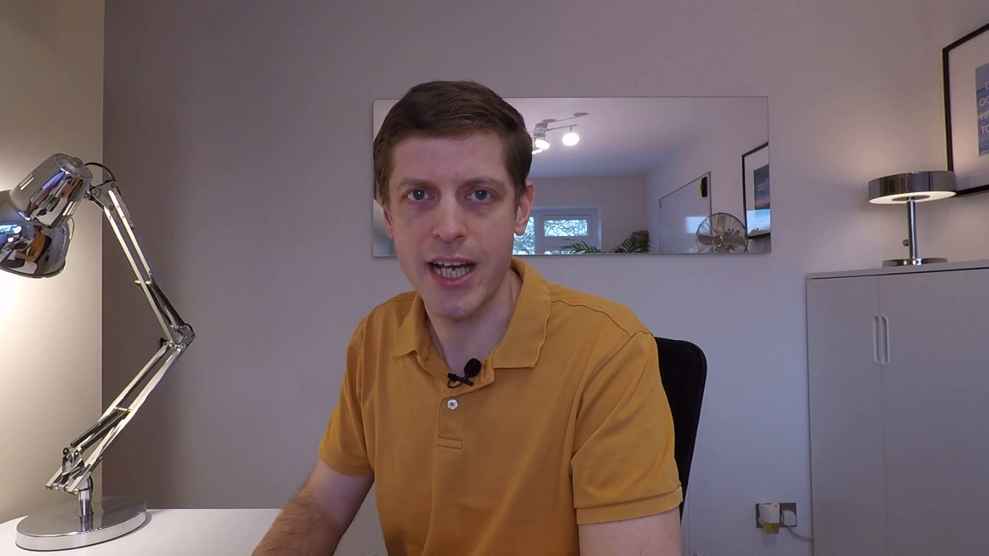
Step: Insert an inline database below the page links on the Sourcing Dashboard and title it Navigation
{"action": "type", "text": "/"}
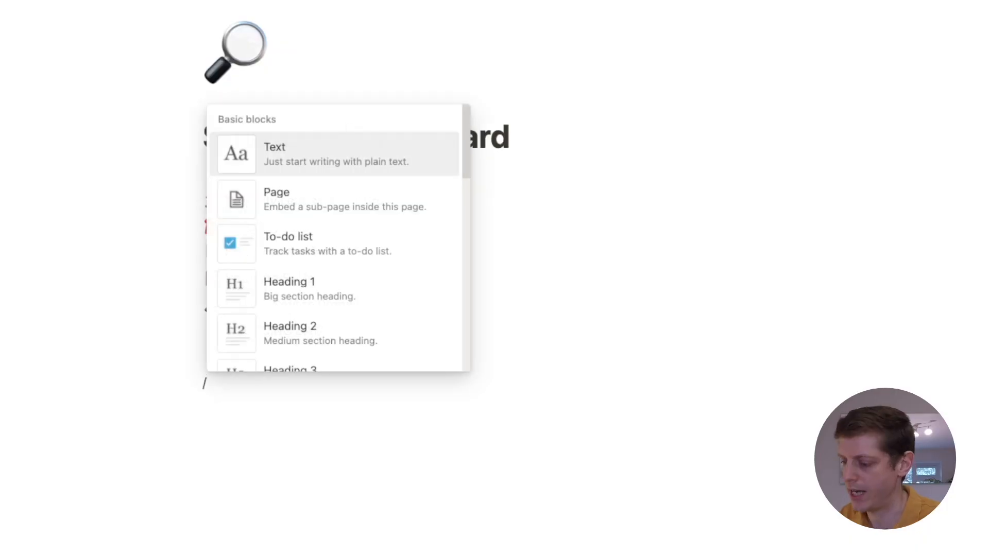
{"action": "type", "text": "inline"}
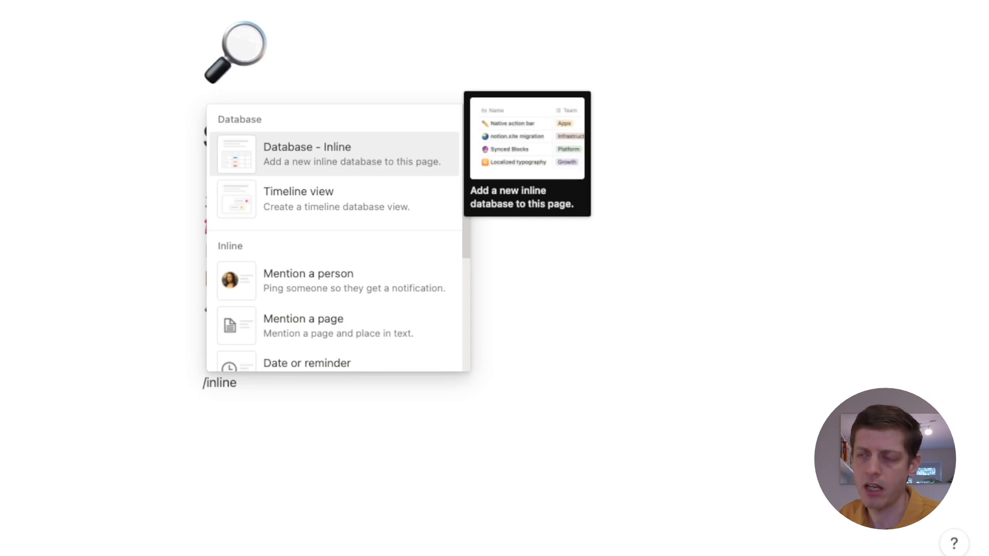
{"action": "key", "text": "Return"}
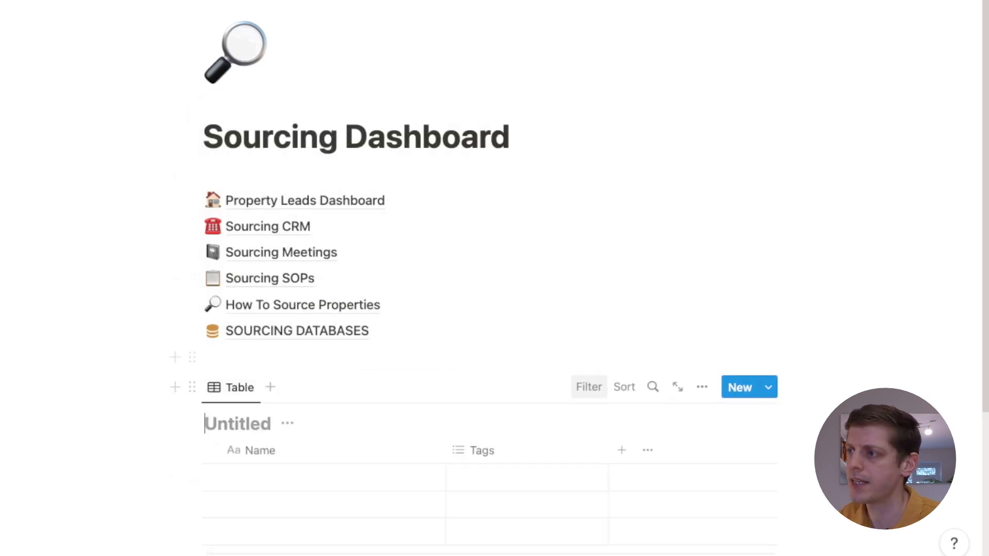
{"action": "scroll", "coordinate": [588, 387], "scroll_direction": "down", "scroll_amount": 2}
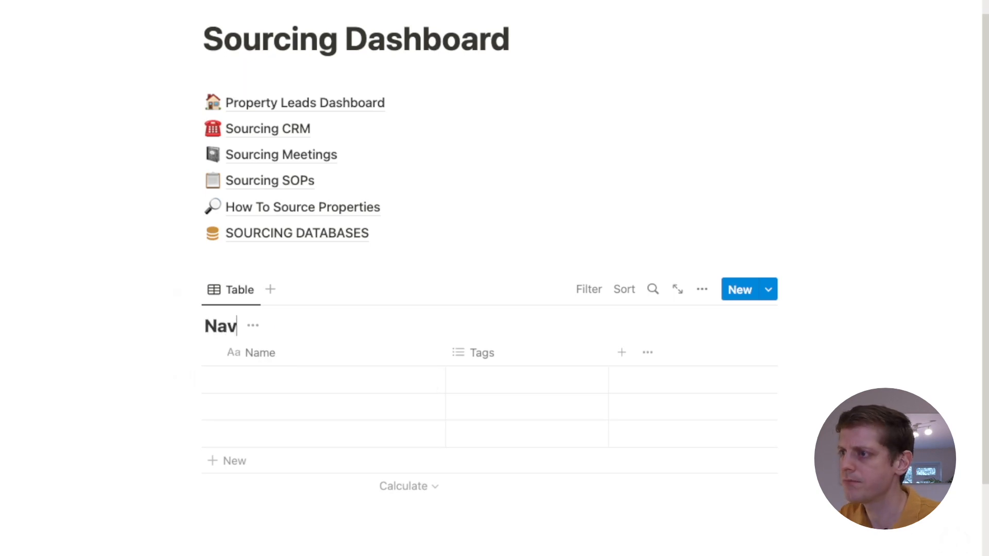
Step: Rename the Navigation database's table view to Navigation
{"action": "left_click", "coordinate": [232, 290]}
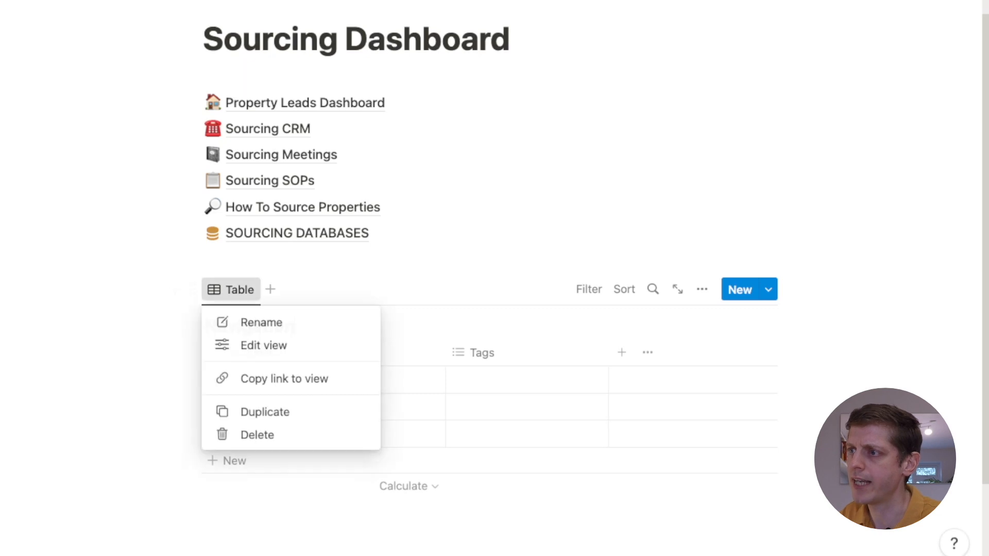
{"action": "left_click", "coordinate": [261, 322]}
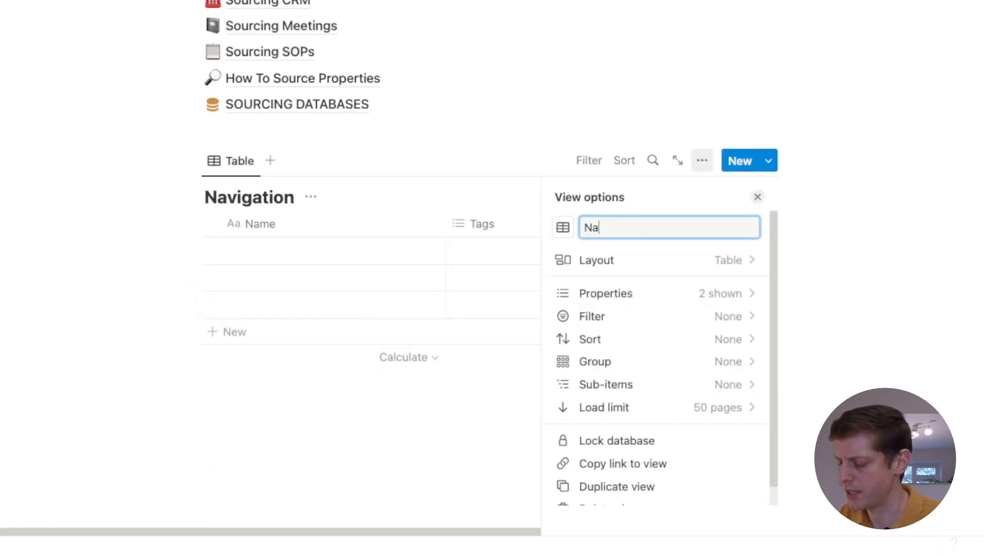
{"action": "left_click", "coordinate": [835, 296]}
{"action": "left_click", "coordinate": [758, 197]}
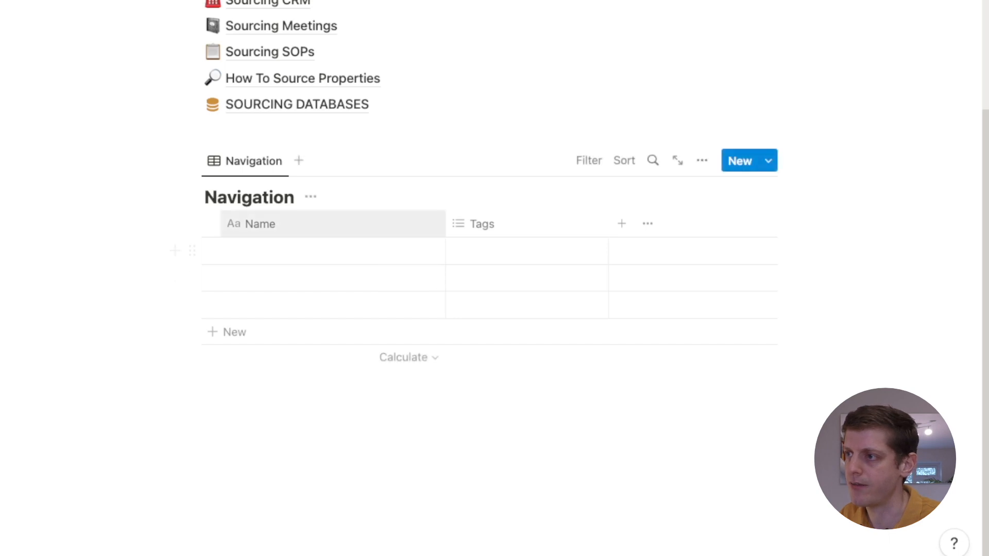
Step: Rename the Navigation database's Name property to Page Name
{"action": "left_click", "coordinate": [260, 224]}
{"action": "key", "text": "BackSpace"}
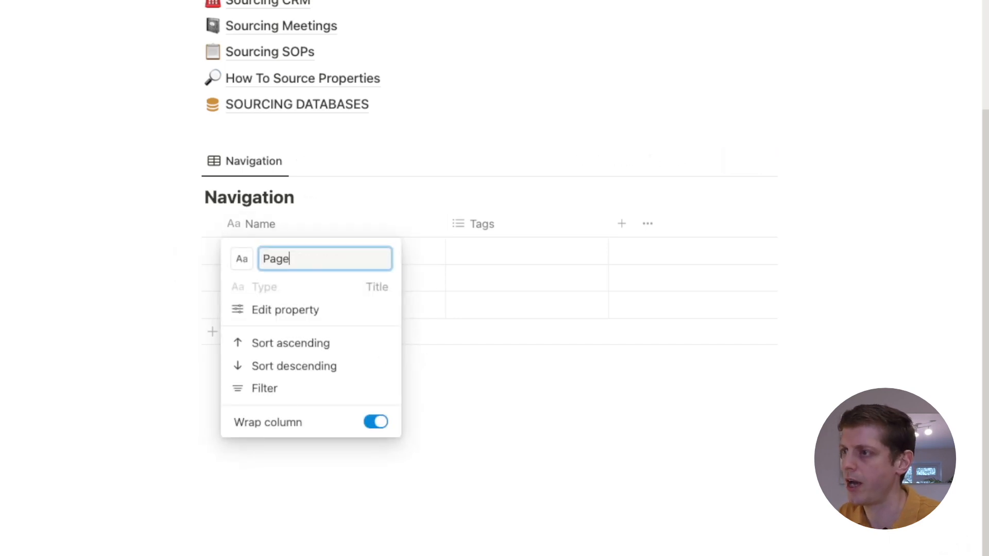
{"action": "key", "text": "Return"}
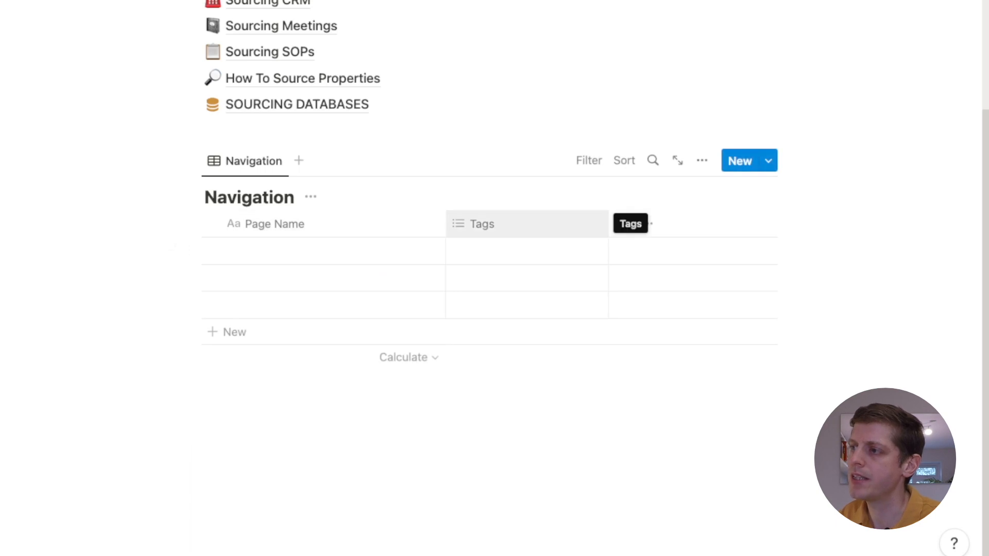
Step: Change the Tags property to the Select type and rename it Type
{"action": "left_click", "coordinate": [482, 223]}
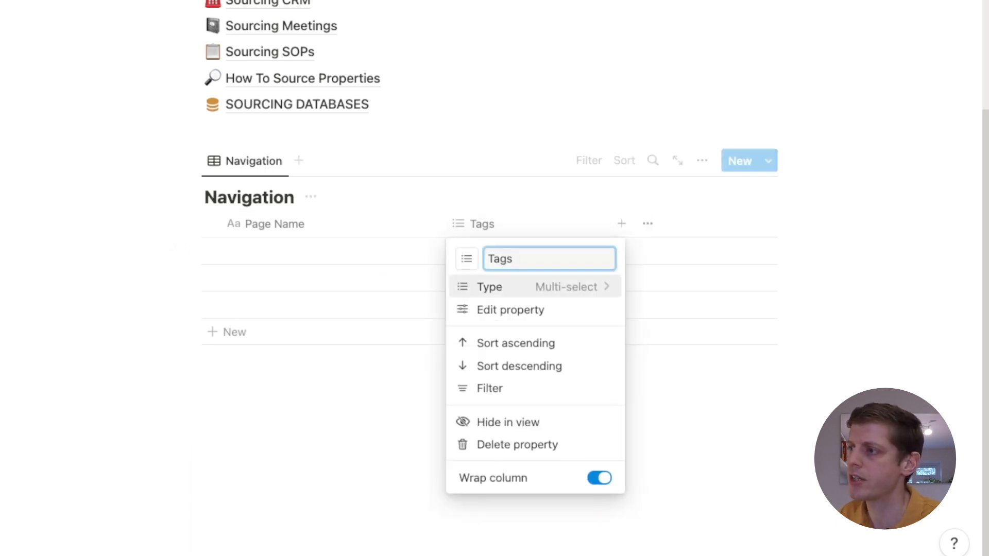
{"action": "left_click", "coordinate": [490, 286]}
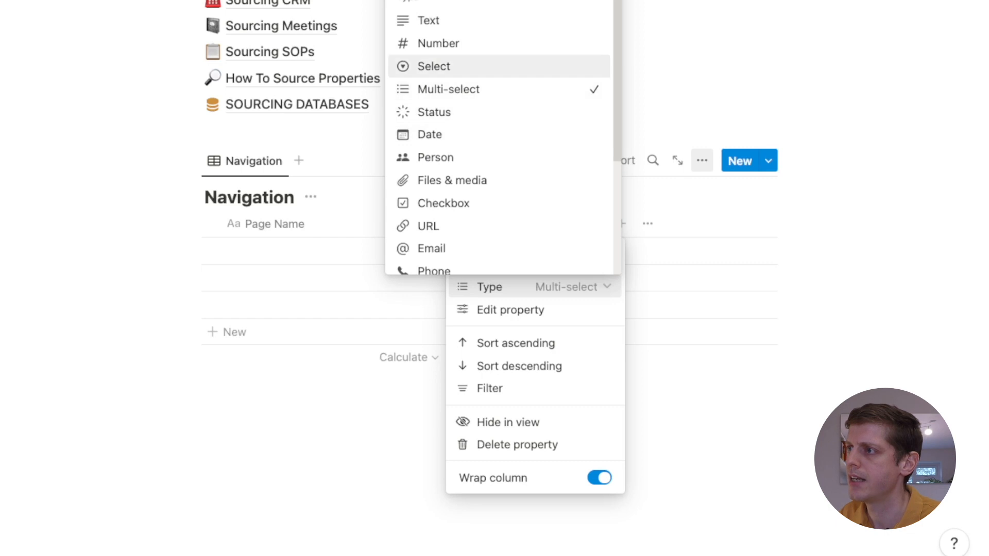
{"action": "left_click", "coordinate": [433, 65]}
{"action": "left_click", "coordinate": [483, 223]}
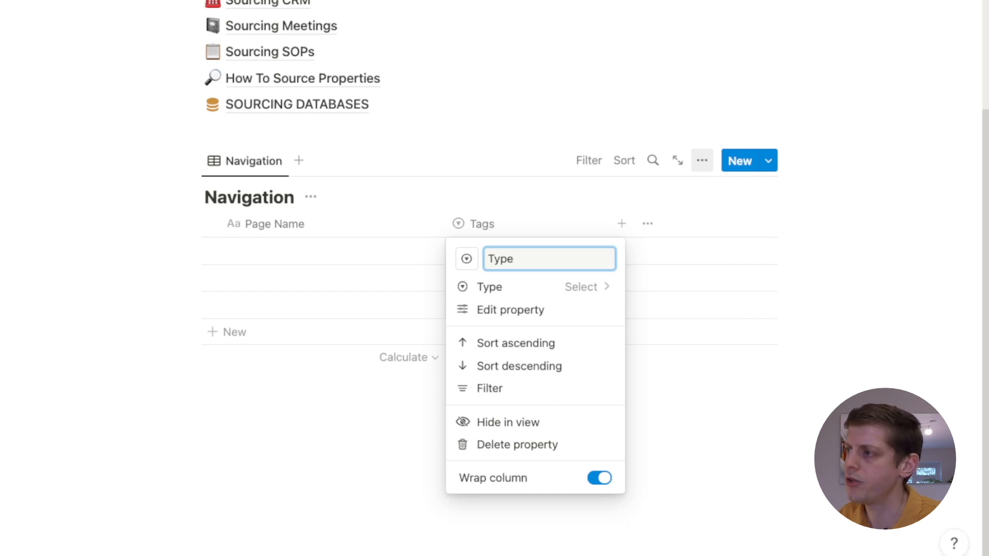
{"action": "type", "text": "Type"}
{"action": "key", "text": "Return"}
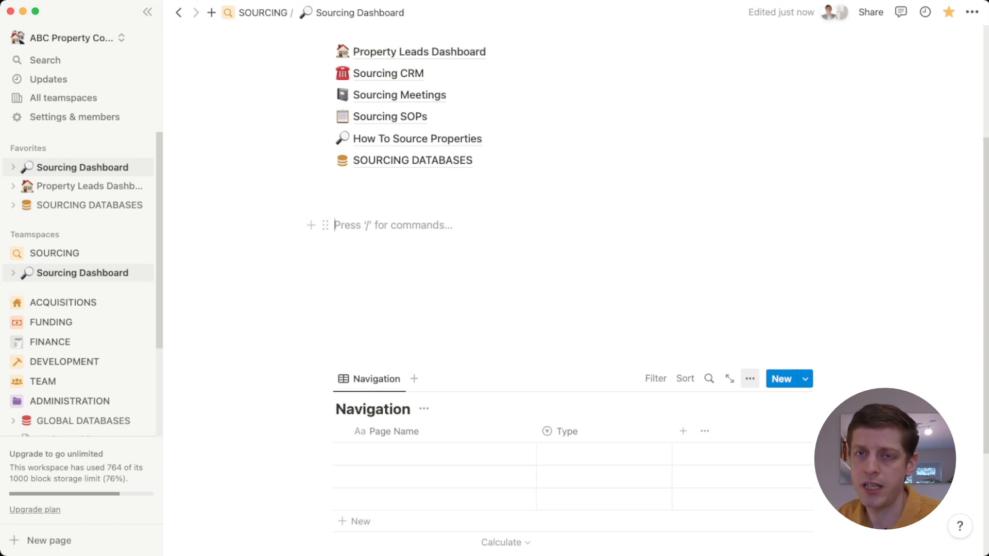
Step: Insert a linked database view in the empty block above the Navigation table, using the Sourcing Dashboard's Navigation database as its source
{"action": "type", "text": "/"}
{"action": "type", "text": "linked"}
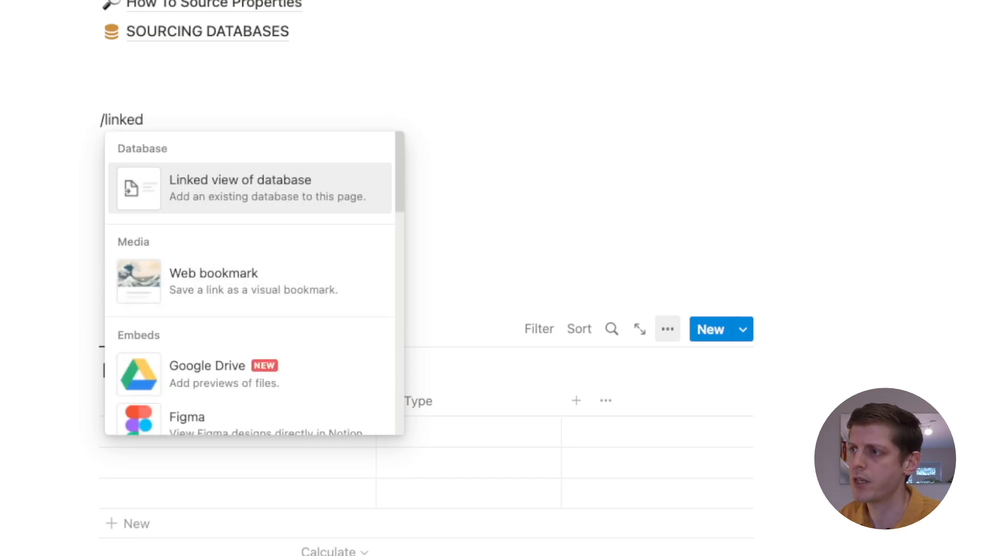
{"action": "key", "text": "Return"}
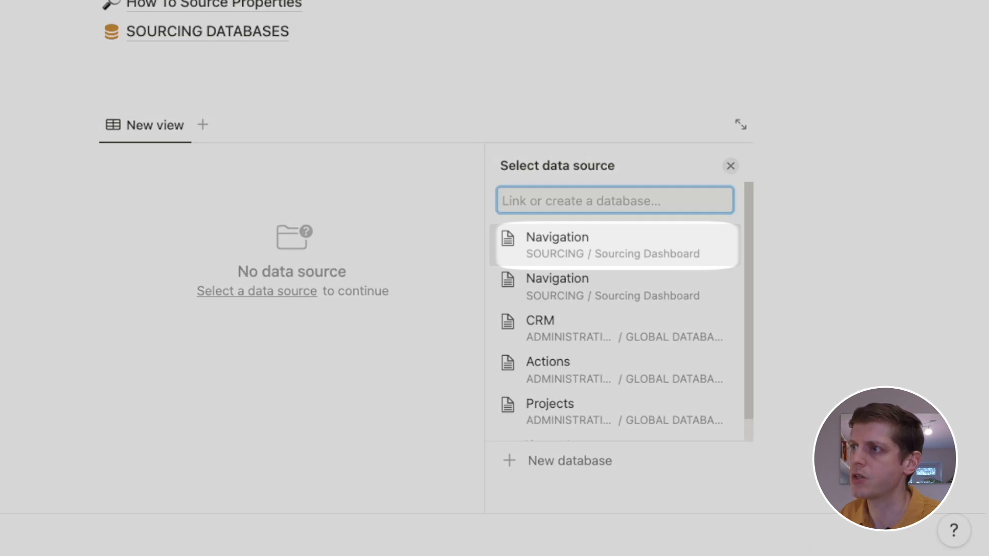
{"action": "left_click", "coordinate": [616, 246]}
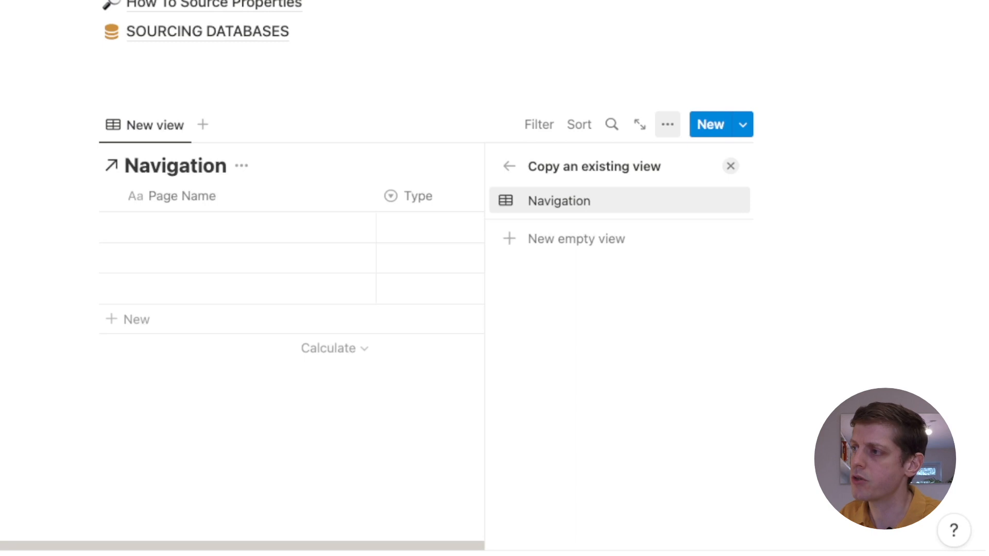
Step: Create a new empty view named Dashboard with the Gallery layout and hide its database title
{"action": "left_click", "coordinate": [576, 239]}
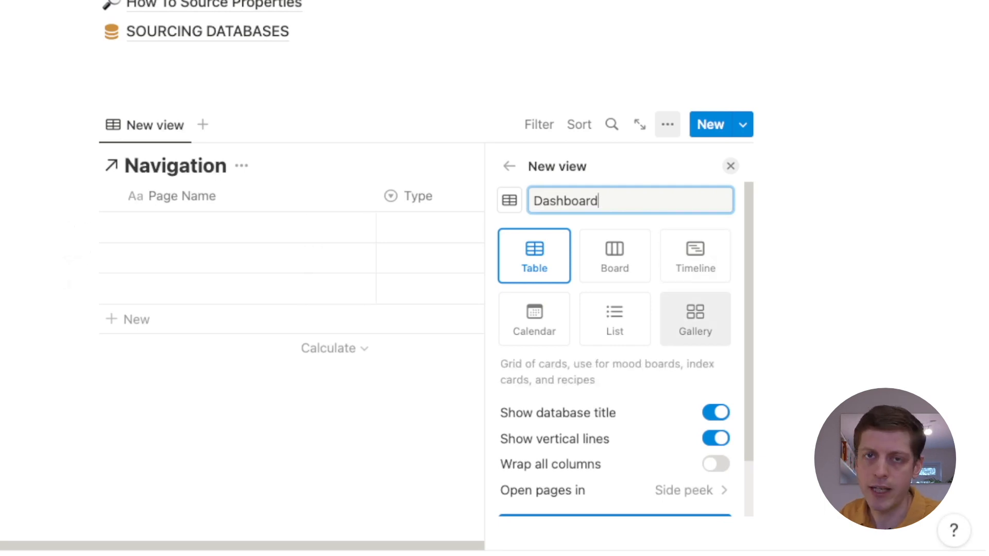
{"action": "left_click", "coordinate": [695, 318]}
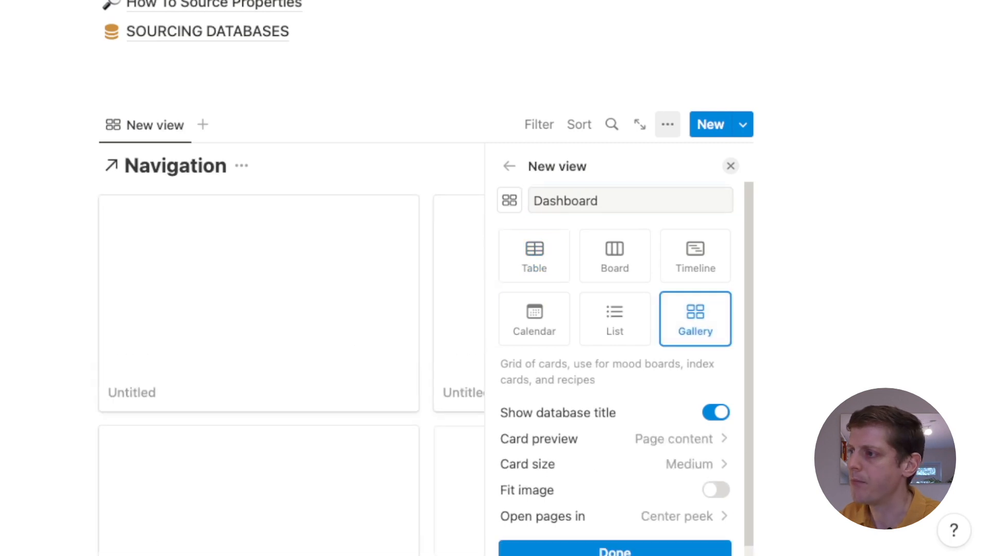
{"action": "scroll", "coordinate": [613, 381], "scroll_direction": "down", "scroll_amount": 1}
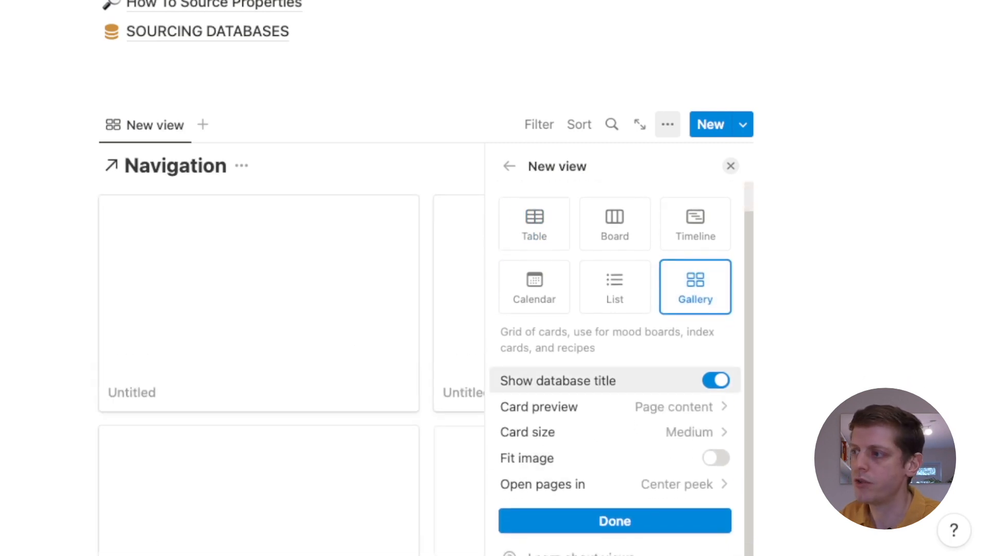
{"action": "left_click", "coordinate": [715, 381]}
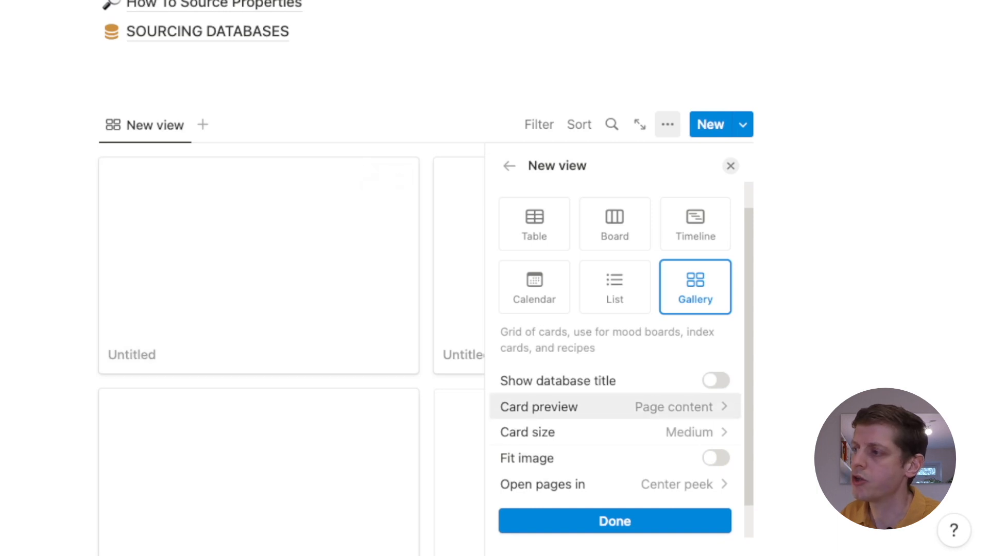
Step: Set the gallery's card preview to Page cover and its card size to Medium
{"action": "left_click", "coordinate": [670, 407]}
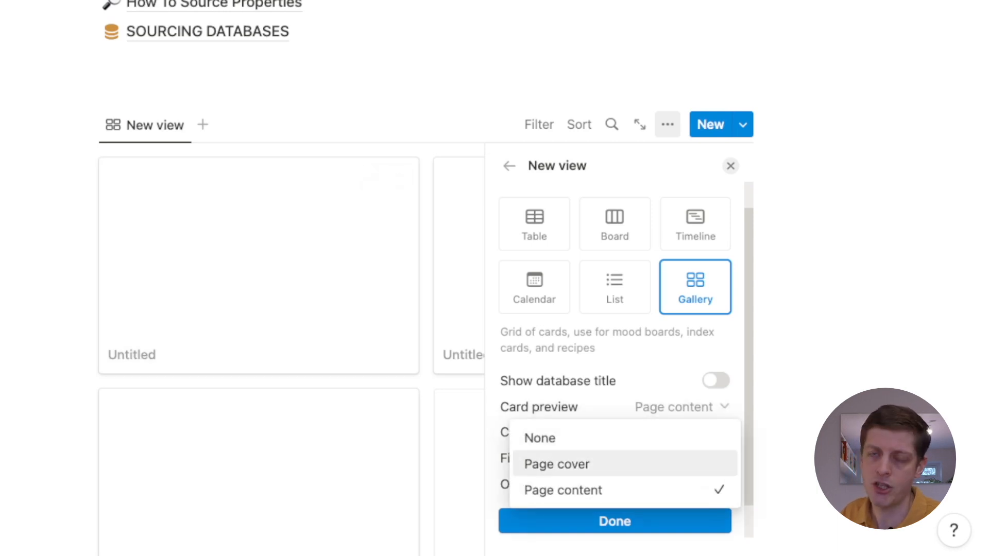
{"action": "left_click", "coordinate": [557, 464]}
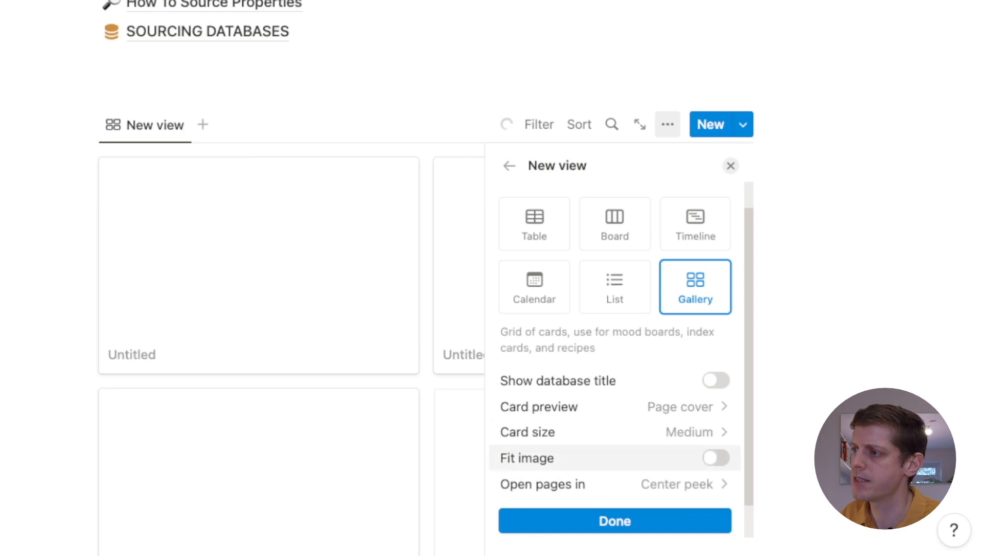
{"action": "left_click", "coordinate": [691, 432]}
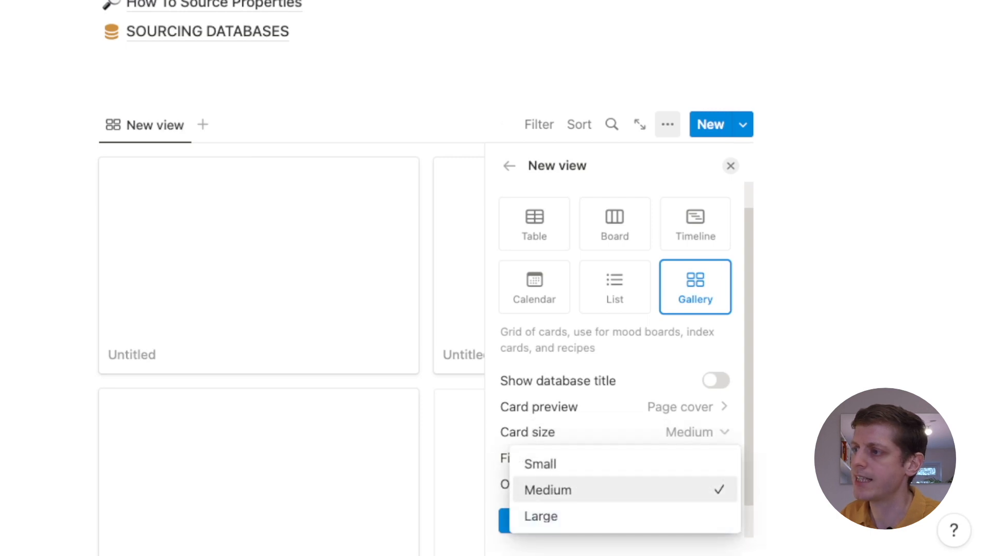
{"action": "left_click", "coordinate": [567, 490]}
Step: Set the gallery's pages to open in Full page and finish creating the Dashboard view
{"action": "scroll", "coordinate": [613, 412], "scroll_direction": "down", "scroll_amount": 2}
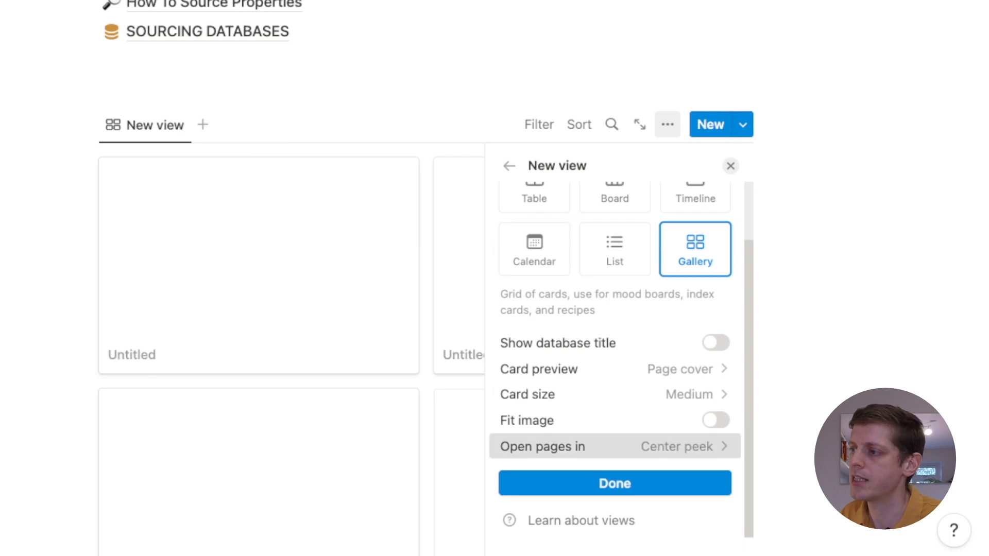
{"action": "left_click", "coordinate": [618, 446]}
{"action": "left_click", "coordinate": [618, 397]}
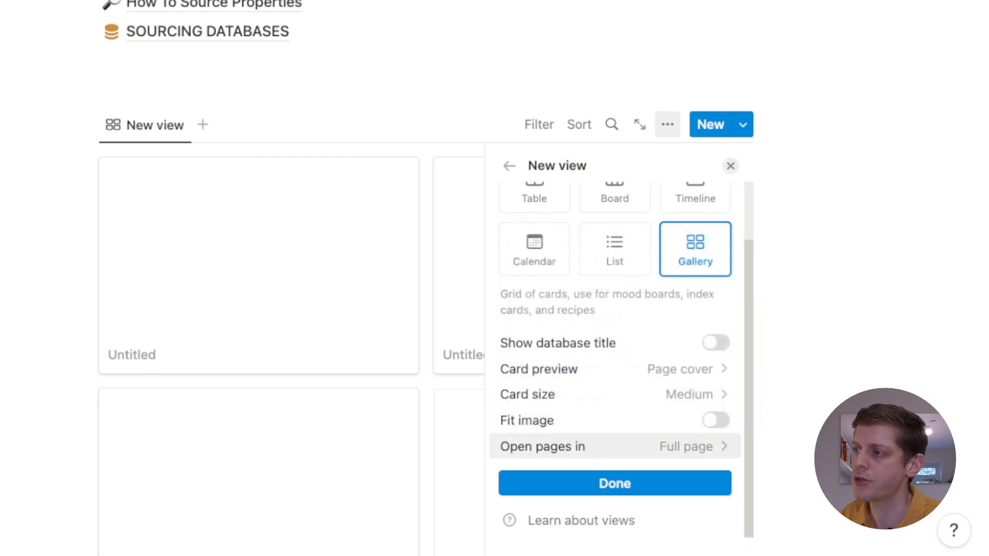
{"action": "scroll", "coordinate": [613, 360], "scroll_direction": "up", "scroll_amount": 2}
{"action": "scroll", "coordinate": [613, 361], "scroll_direction": "down", "scroll_amount": 2}
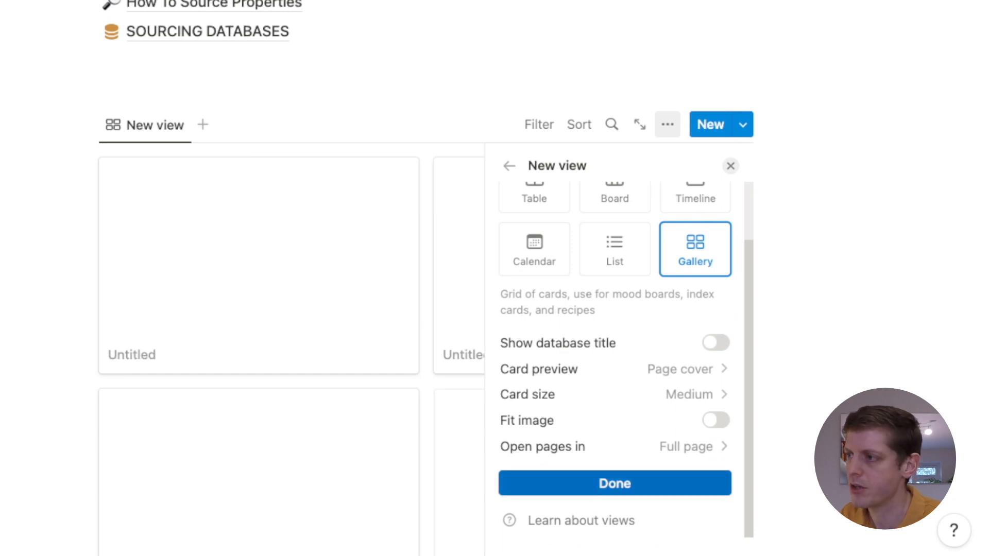
{"action": "left_click", "coordinate": [614, 483]}
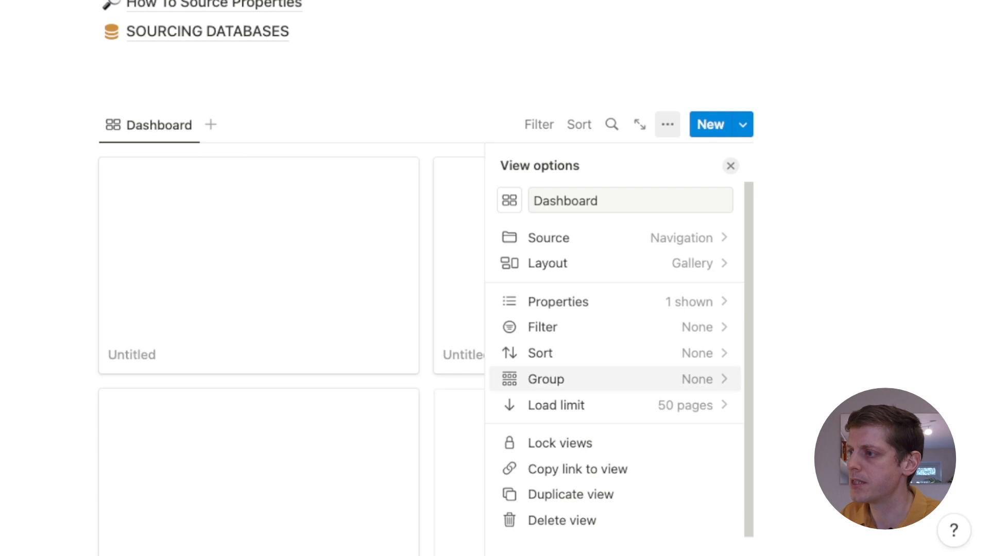
{"action": "left_click", "coordinate": [730, 166]}
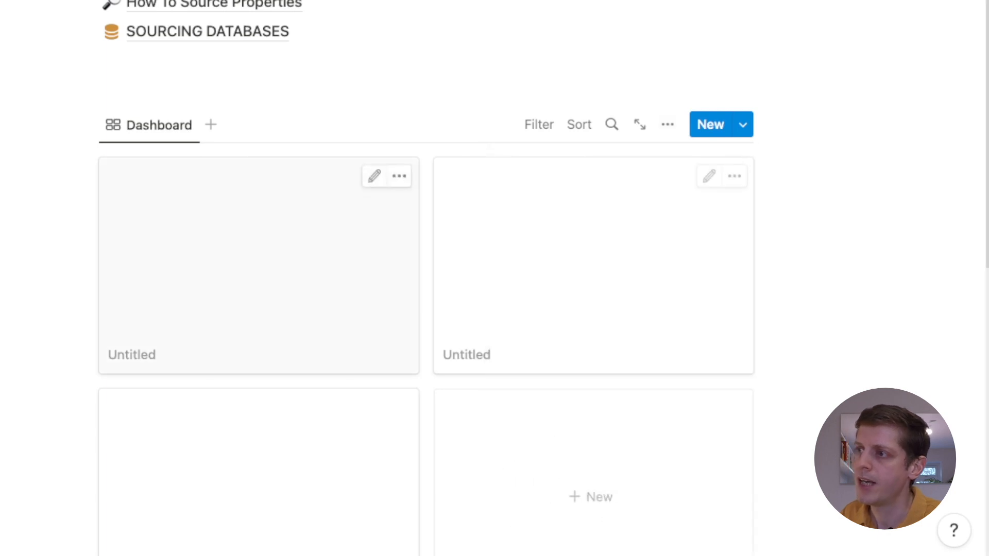
Step: Add a new page to the Dashboard gallery, title it Page 1 and give it a clock icon
{"action": "scroll", "coordinate": [258, 206], "scroll_direction": "down", "scroll_amount": 3}
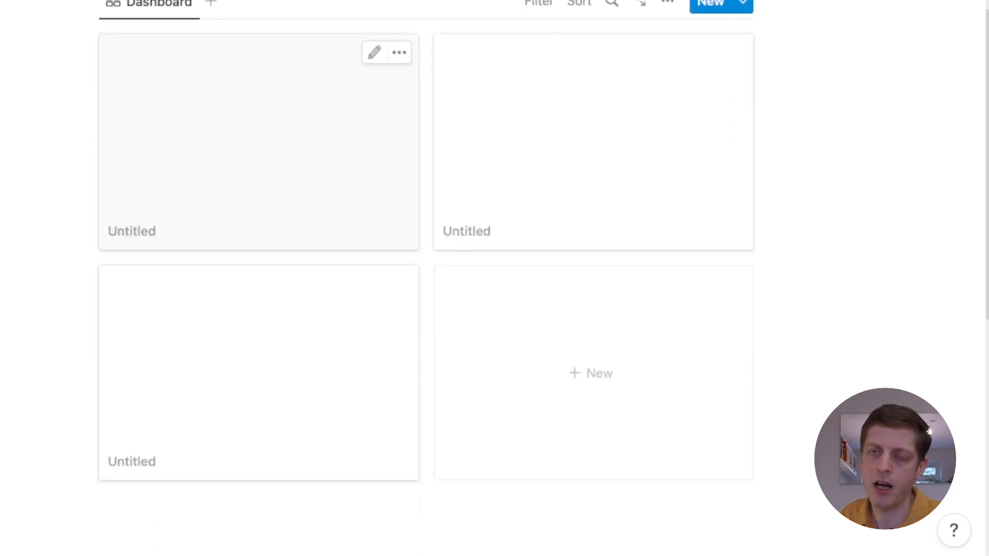
{"action": "scroll", "coordinate": [335, 258], "scroll_direction": "down", "scroll_amount": 10}
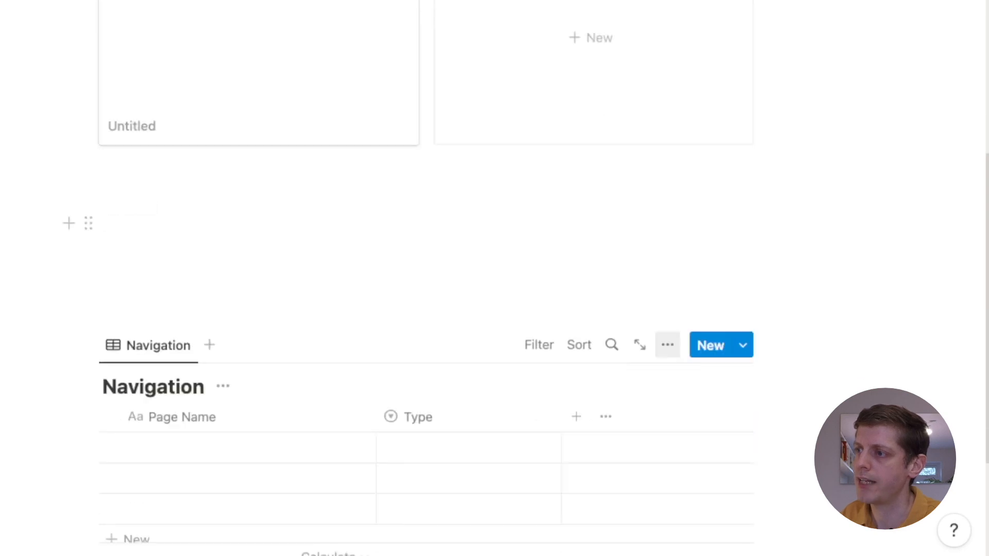
{"action": "scroll", "coordinate": [258, 232], "scroll_direction": "up", "scroll_amount": 10}
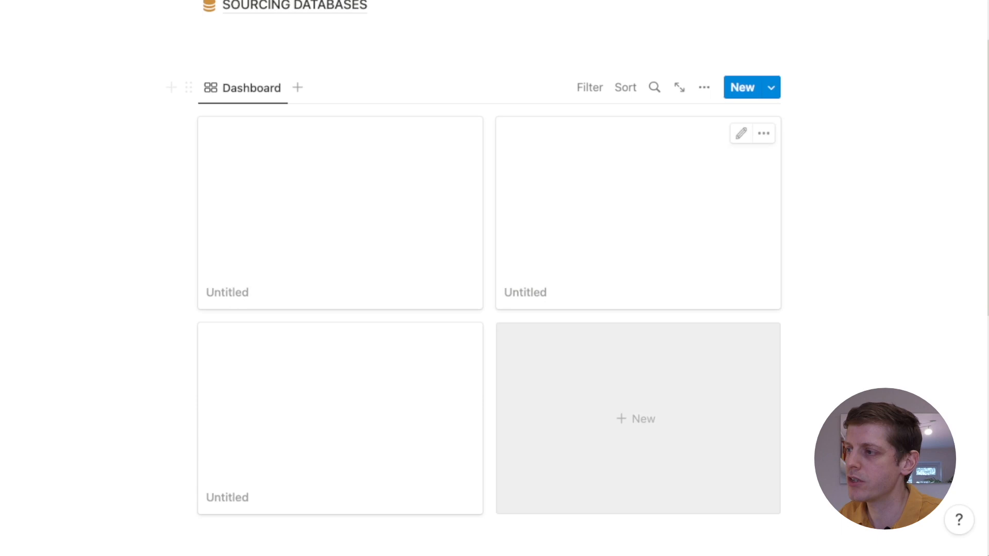
{"action": "left_click", "coordinate": [636, 419]}
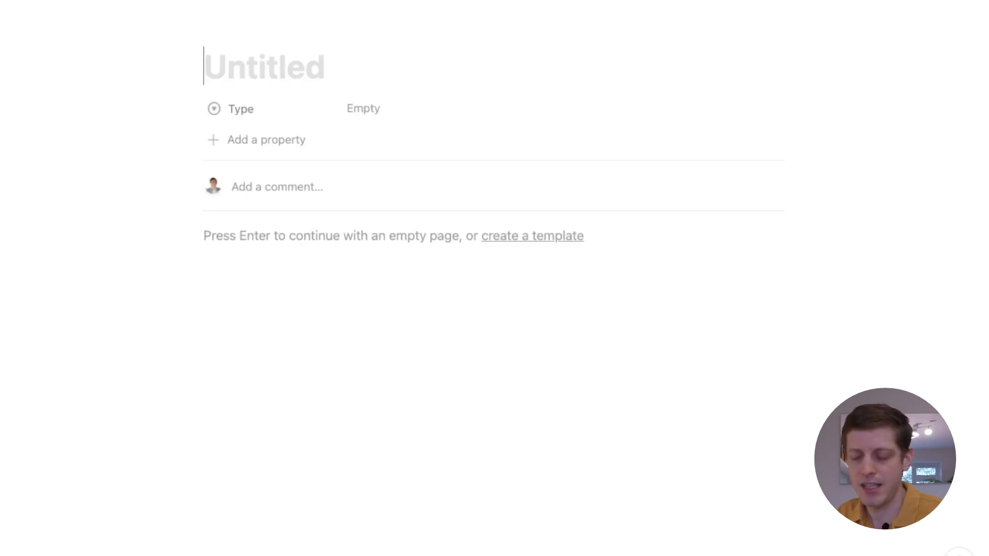
{"action": "type", "text": "Page 1"}
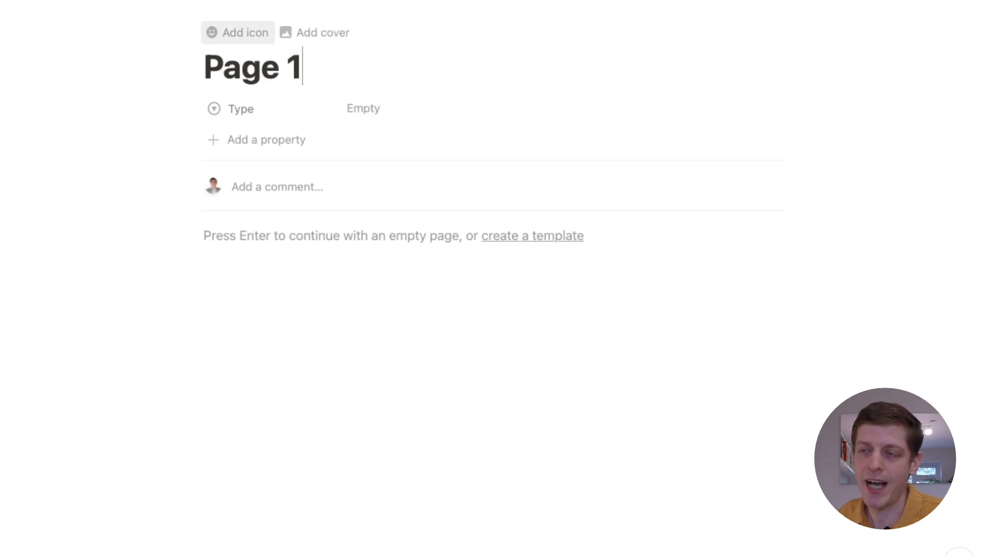
{"action": "left_click", "coordinate": [237, 33]}
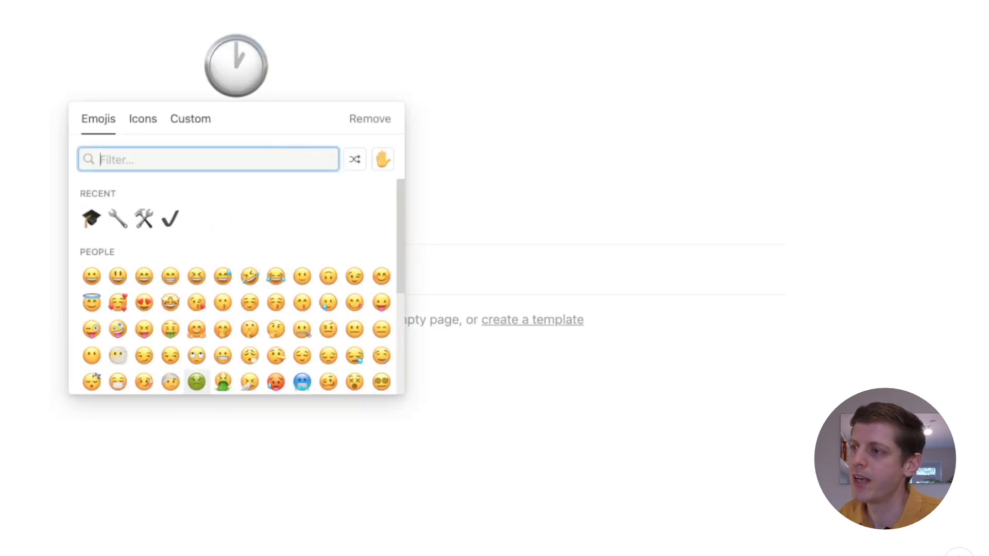
{"action": "key", "text": "Escape"}
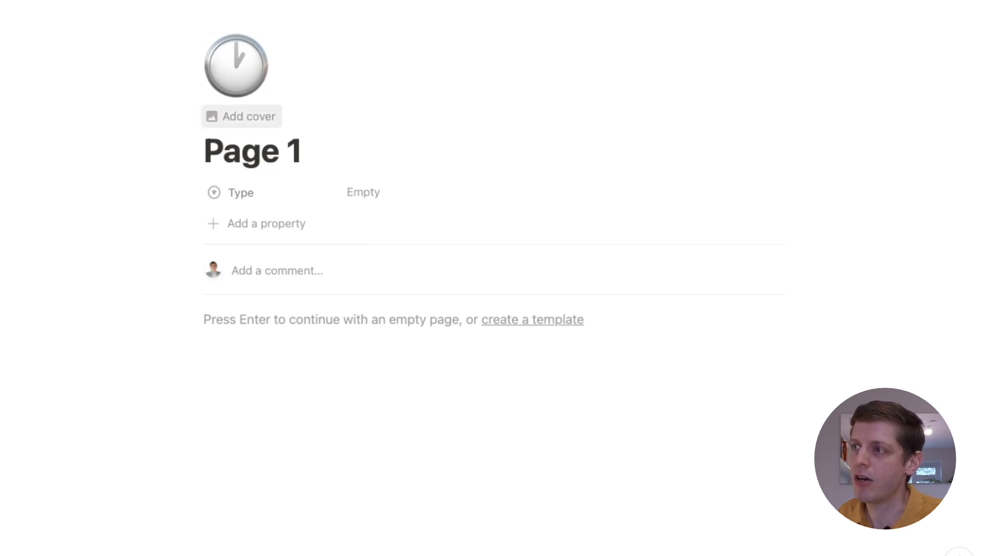
Step: Add a cover to Page 1, change it to Gradient 11 and save the cover position
{"action": "left_click", "coordinate": [241, 117]}
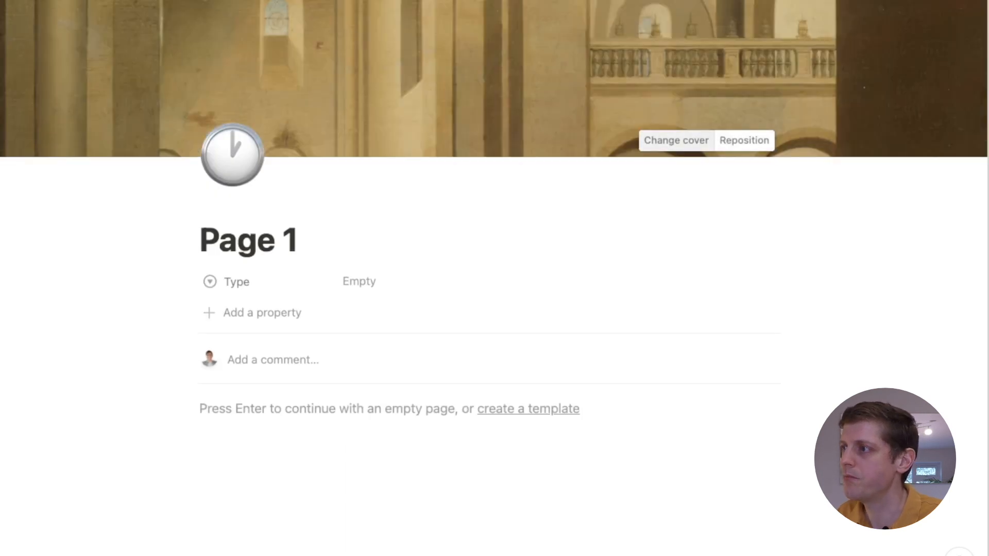
{"action": "left_click", "coordinate": [676, 141]}
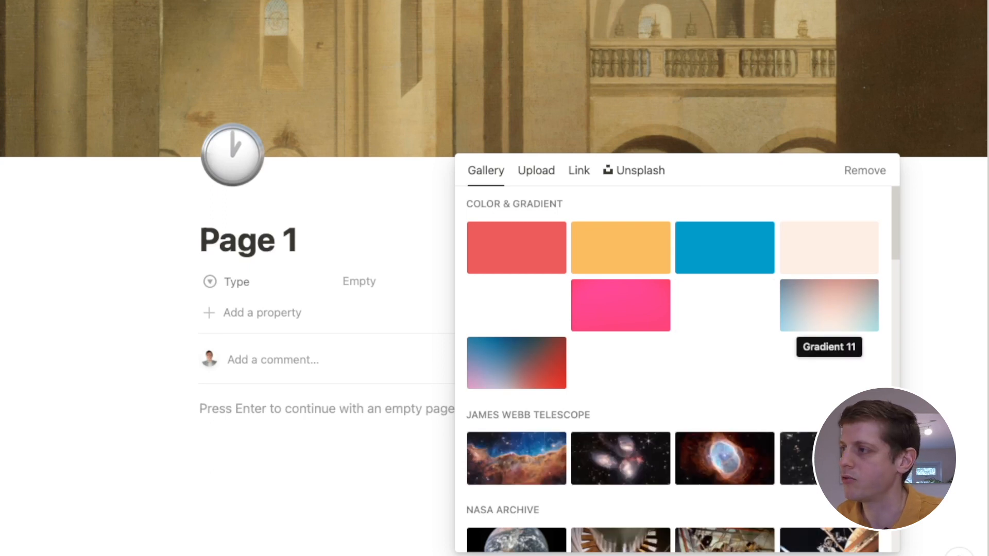
{"action": "left_click", "coordinate": [830, 306]}
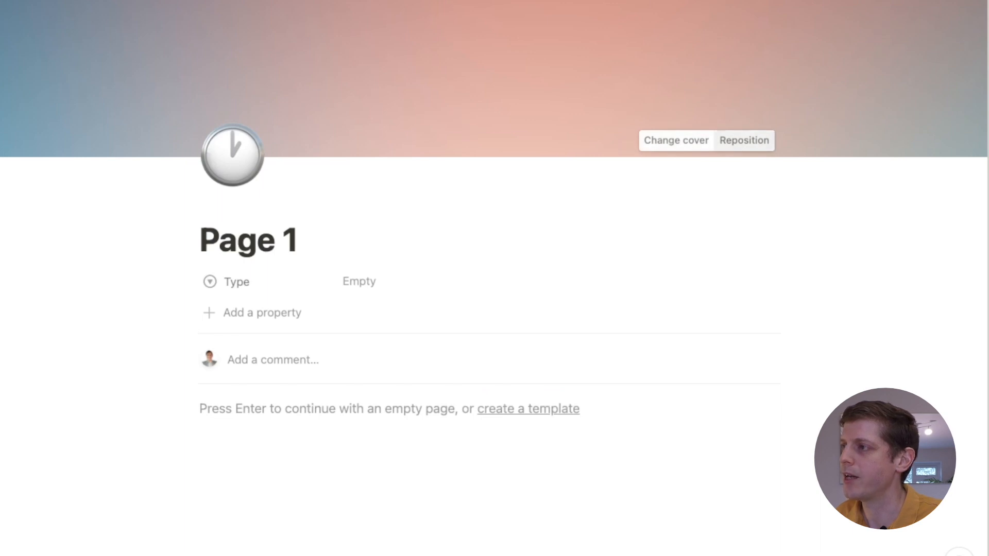
{"action": "left_click", "coordinate": [744, 140]}
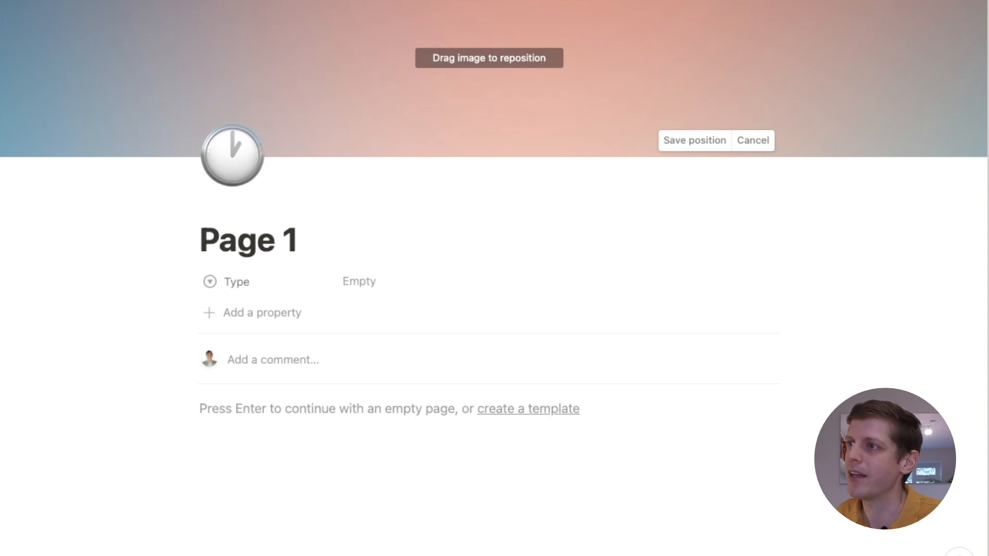
{"action": "left_click", "coordinate": [695, 140]}
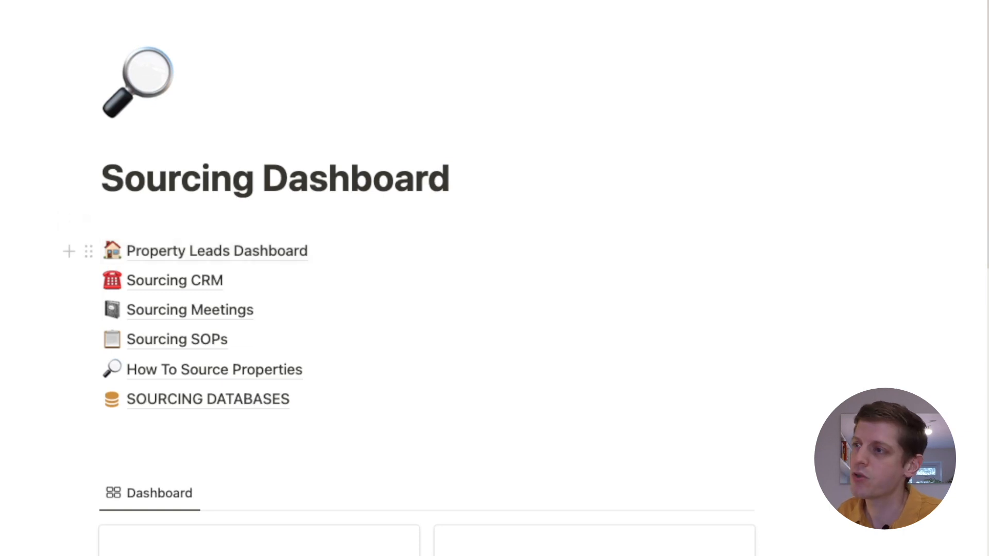
Step: Move all six page links, from Property Leads Dashboard to SOURCING DATABASES, into the Dashboard gallery after the second untitled card
{"action": "left_click_drag", "start_coordinate": [2, 235], "coordinate": [167, 410]}
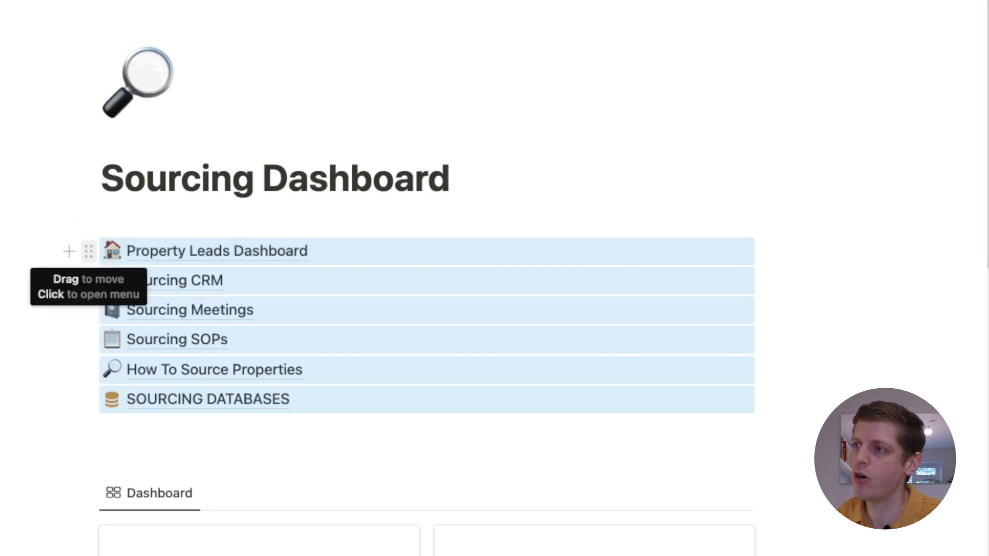
{"action": "left_click", "coordinate": [89, 252]}
{"action": "left_click_drag", "start_coordinate": [88, 251], "coordinate": [760, 367]}
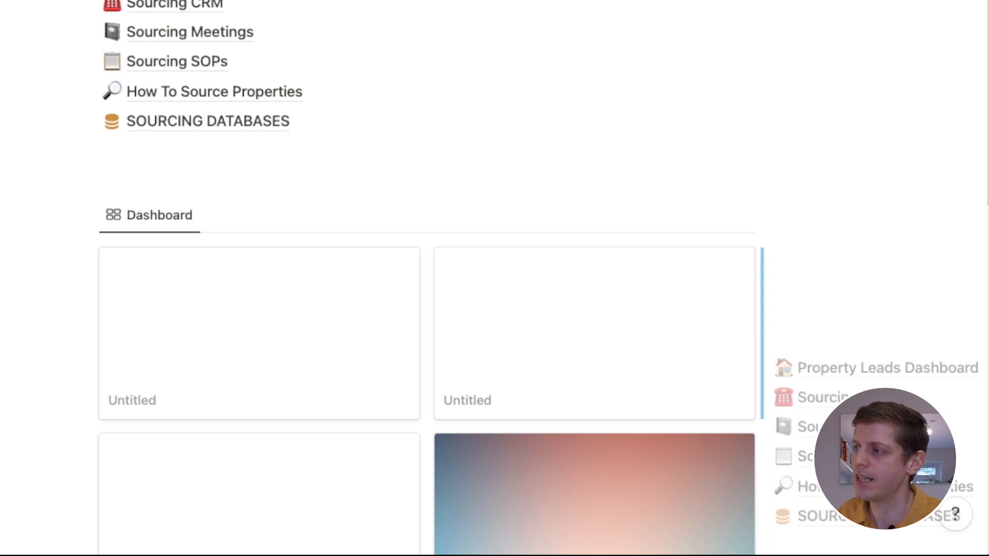
{"action": "left_click_drag", "start_coordinate": [761, 368], "coordinate": [762, 366]}
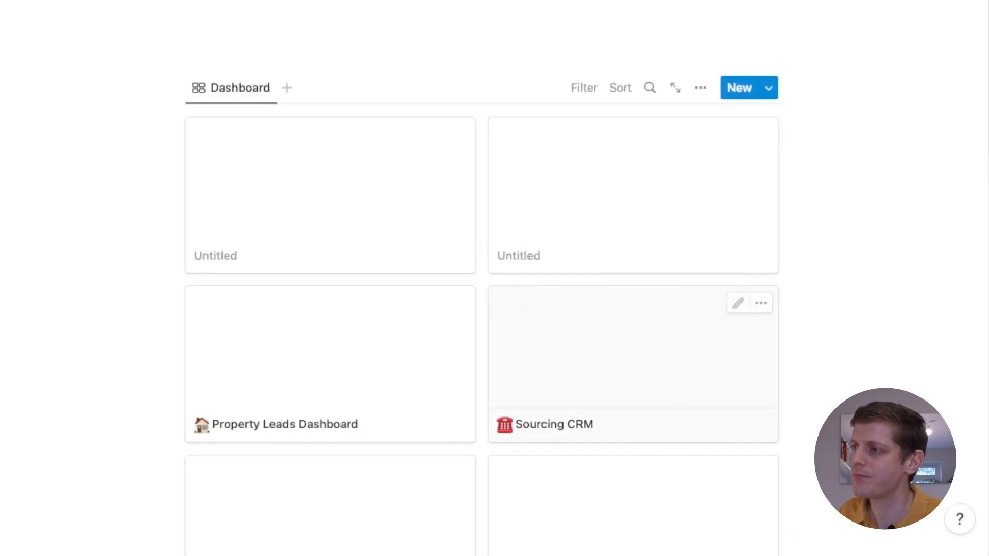
Step: Delete the two untitled cards at the start of the Dashboard gallery
{"action": "scroll", "coordinate": [746, 360], "scroll_direction": "down", "scroll_amount": 5}
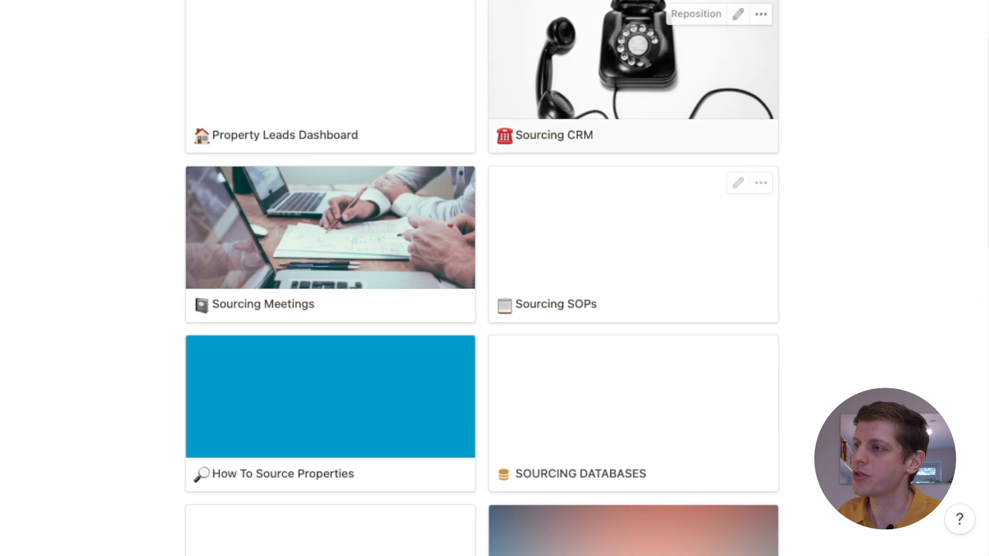
{"action": "scroll", "coordinate": [330, 309], "scroll_direction": "down", "scroll_amount": 3}
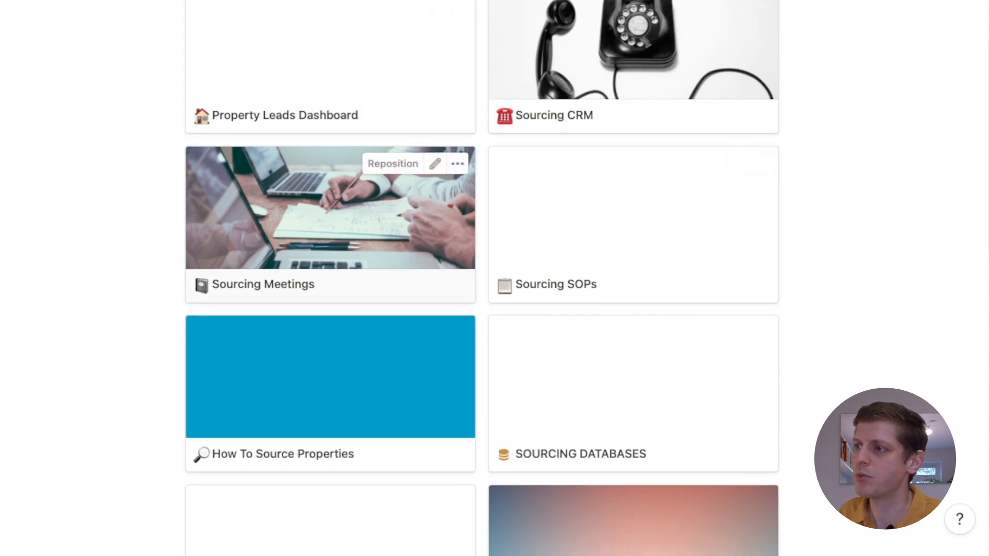
{"action": "scroll", "coordinate": [329, 206], "scroll_direction": "up", "scroll_amount": 7}
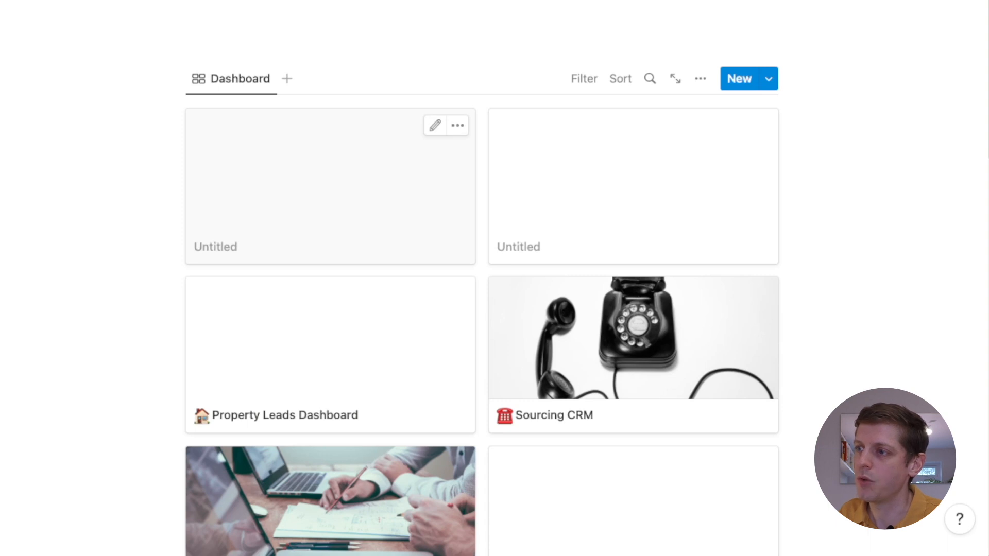
{"action": "left_click", "coordinate": [458, 125]}
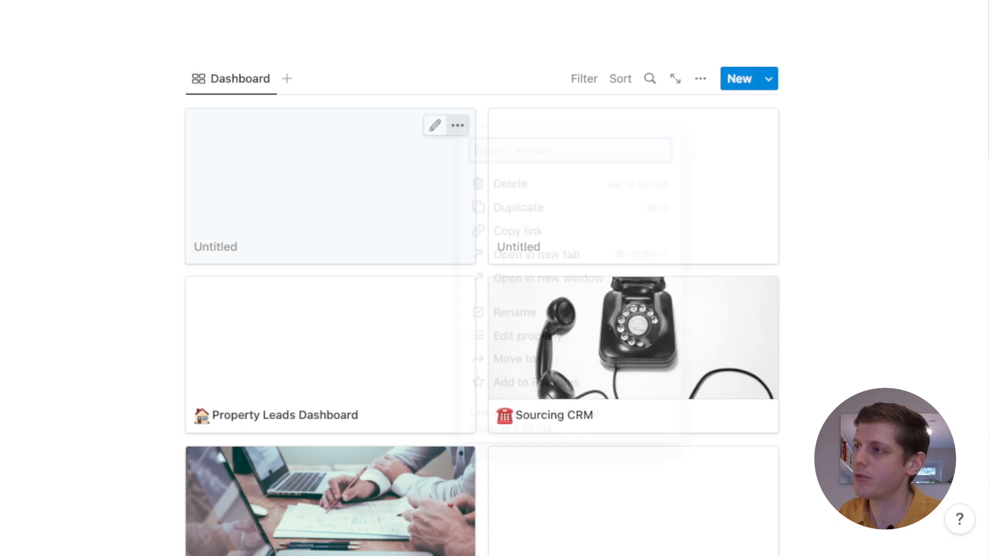
{"action": "left_click", "coordinate": [511, 184]}
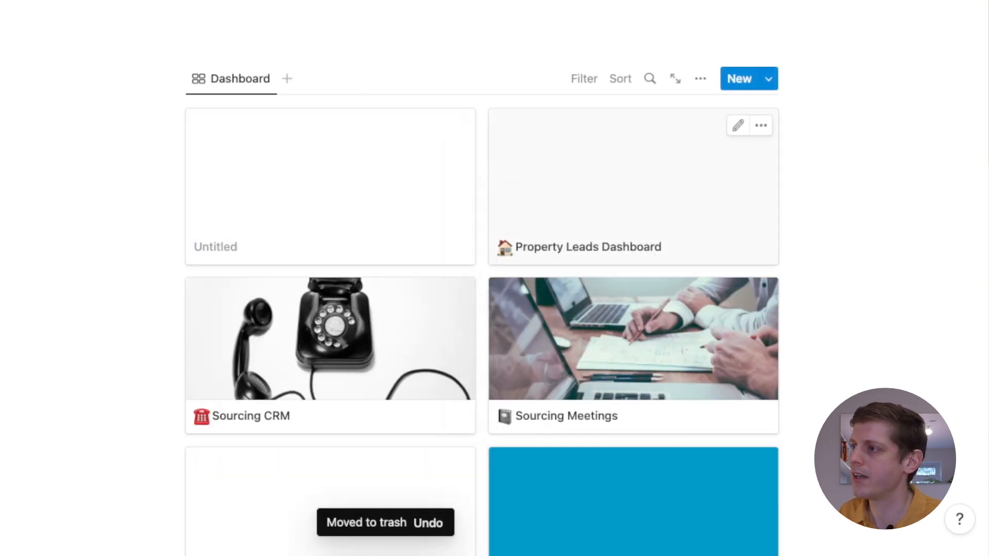
{"action": "left_click", "coordinate": [458, 125]}
{"action": "left_click", "coordinate": [515, 177]}
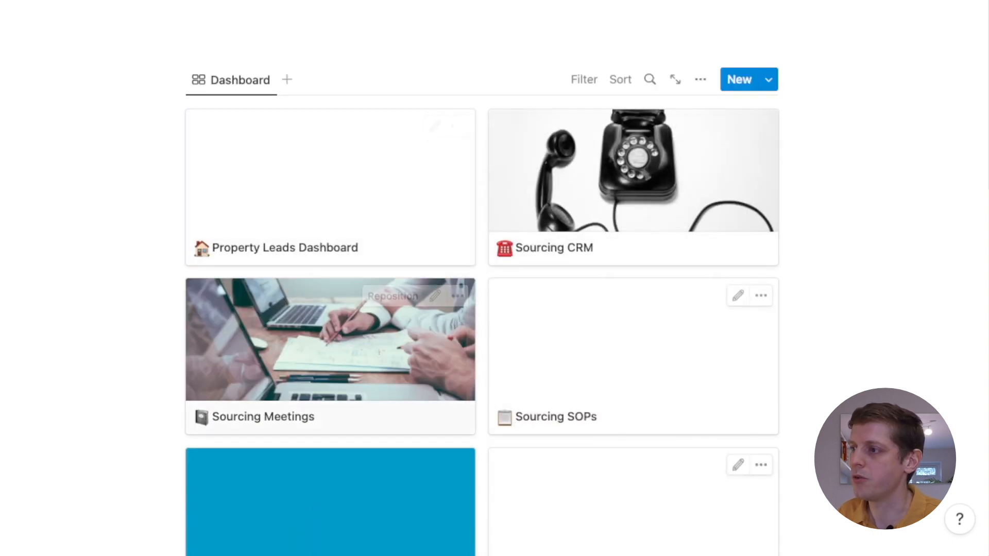
Step: Open the Sourcing SOPs page from its gallery card and look over its Navigation cards
{"action": "left_click", "coordinate": [593, 360]}
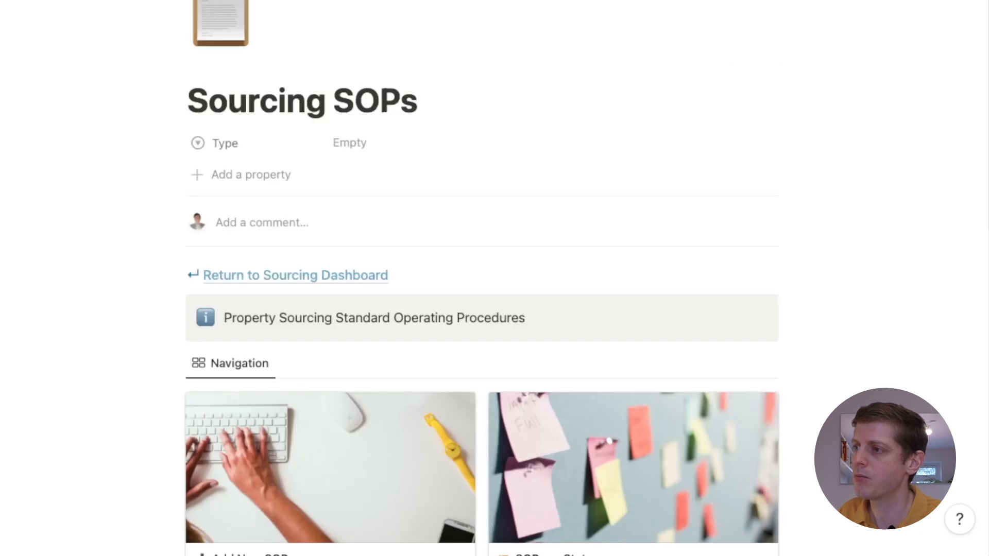
{"action": "scroll", "coordinate": [592, 360], "scroll_direction": "down", "scroll_amount": 5}
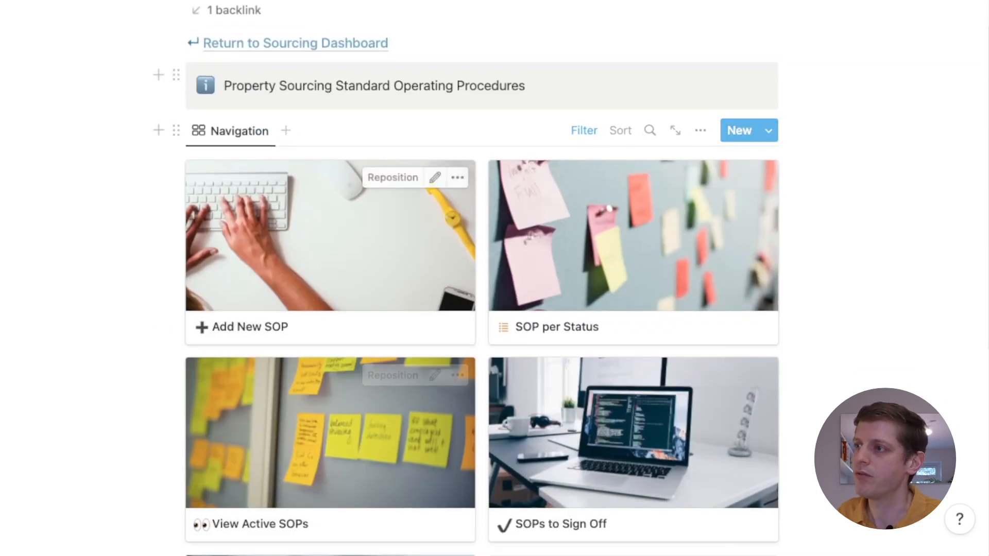
Step: Return from Sourcing SOPs to the Sourcing Dashboard and look over its gallery cards for missing covers
{"action": "scroll", "coordinate": [483, 361], "scroll_direction": "up", "scroll_amount": 5}
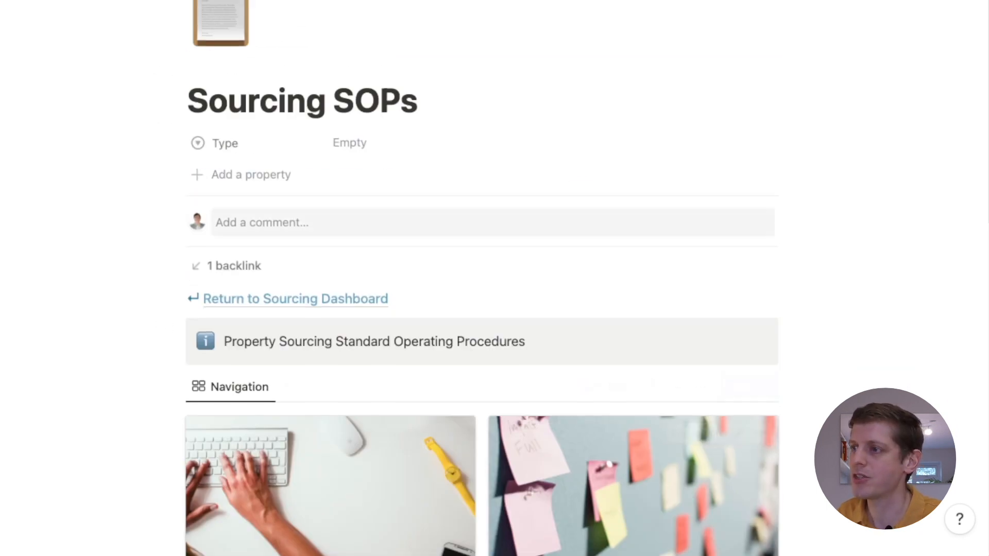
{"action": "left_click", "coordinate": [295, 299]}
{"action": "scroll", "coordinate": [309, 257], "scroll_direction": "down", "scroll_amount": 3}
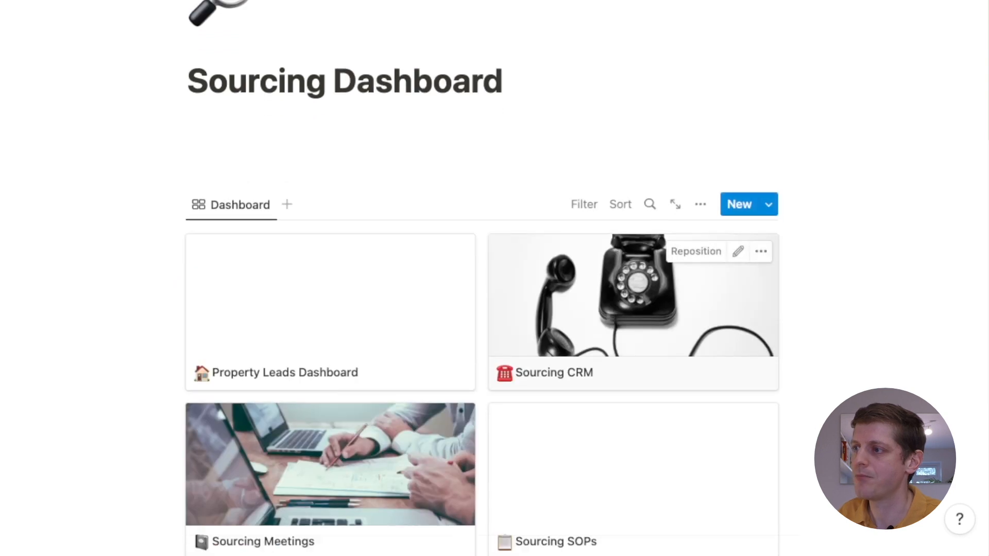
{"action": "scroll", "coordinate": [330, 206], "scroll_direction": "down", "scroll_amount": 3}
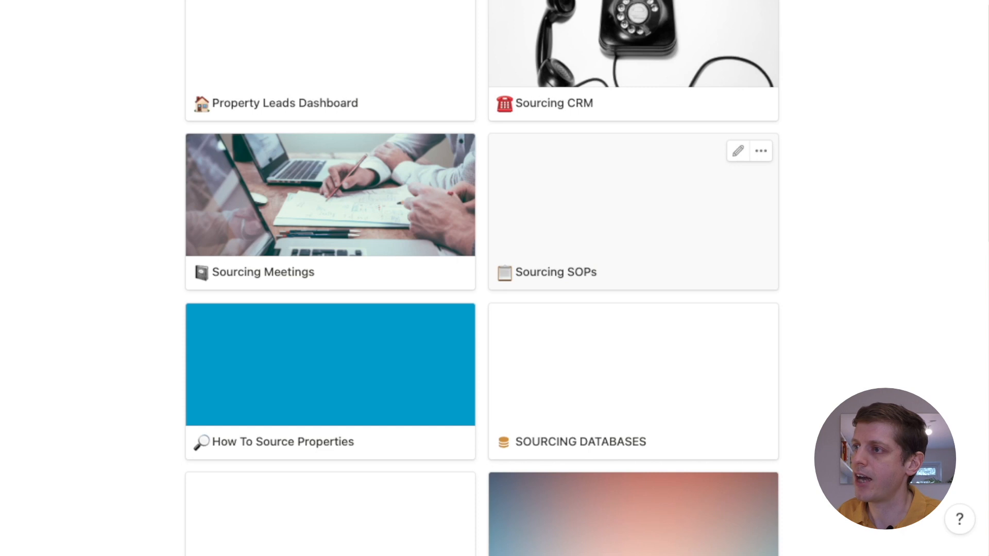
Step: Open the Sourcing SOPs page, add a cover image to it and check its card in the Dashboard gallery
{"action": "left_click", "coordinate": [592, 152]}
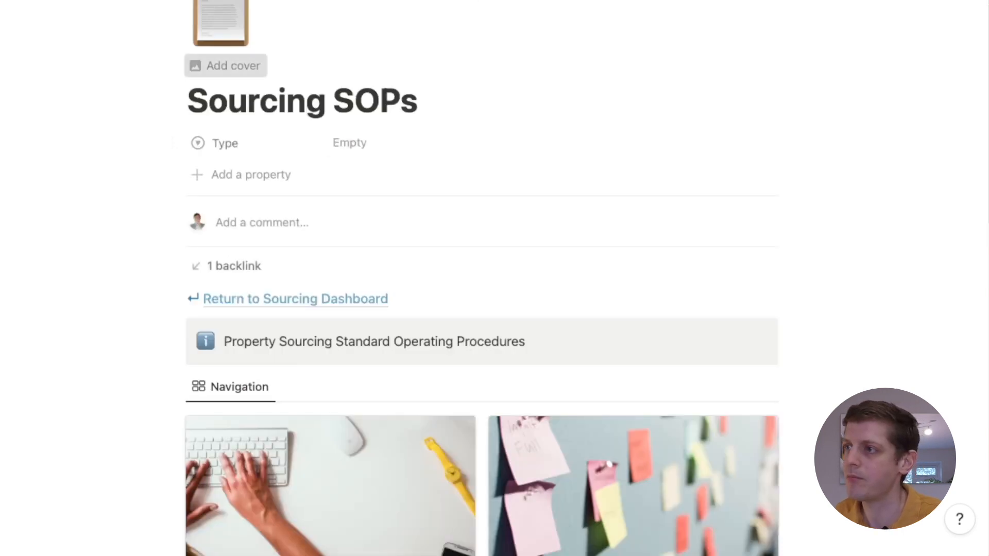
{"action": "left_click", "coordinate": [233, 65]}
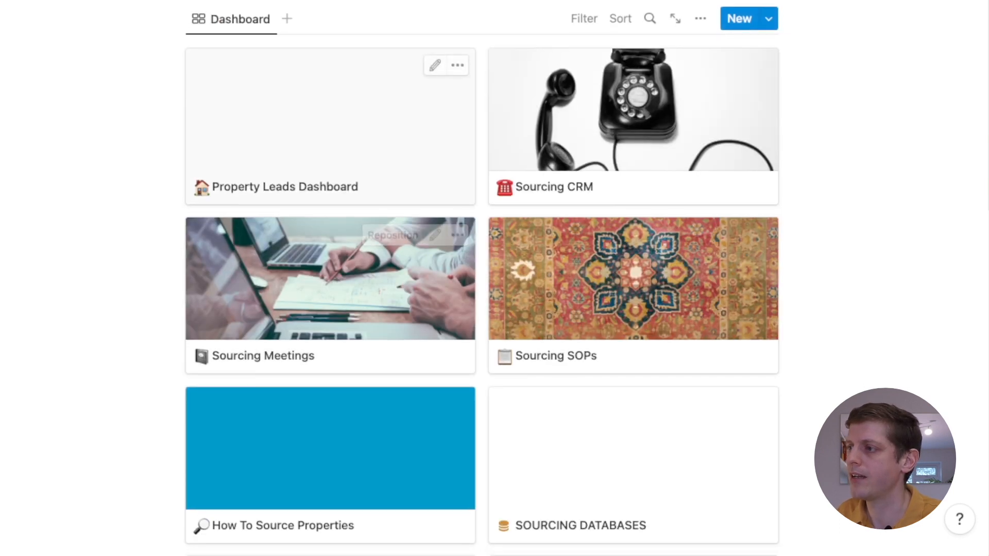
{"action": "scroll", "coordinate": [482, 278], "scroll_direction": "down", "scroll_amount": 3}
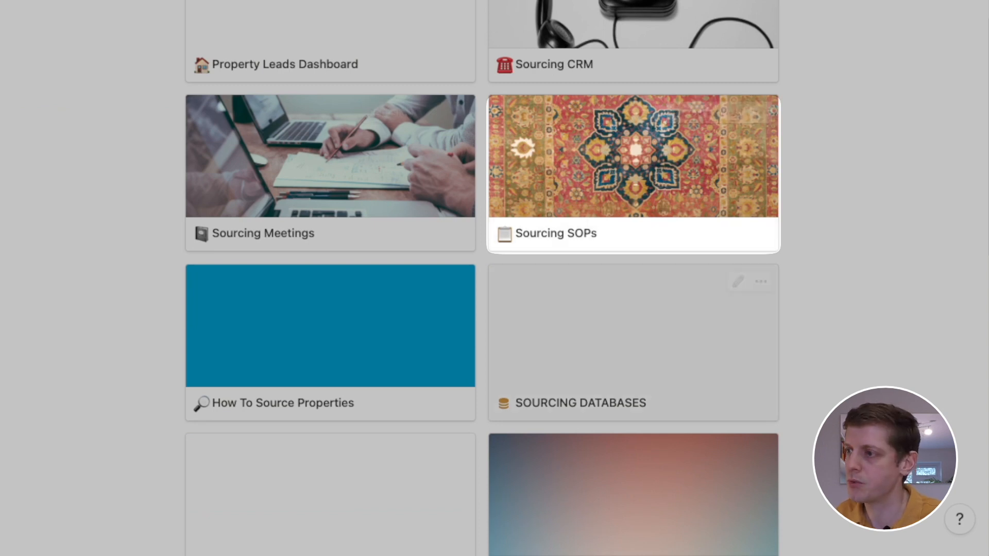
{"action": "scroll", "coordinate": [633, 273], "scroll_direction": "down", "scroll_amount": 3}
{"action": "scroll", "coordinate": [634, 226], "scroll_direction": "up", "scroll_amount": 1}
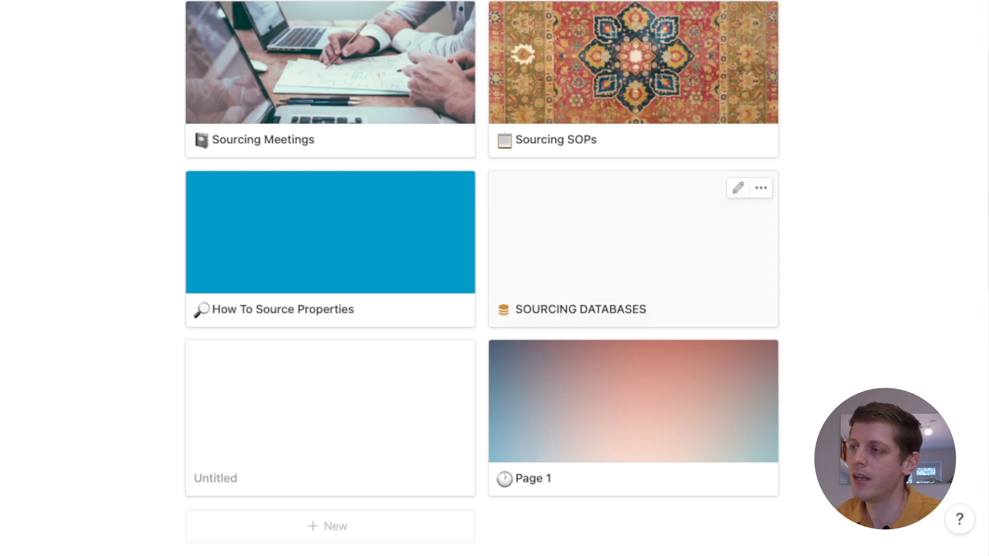
Step: Set the card size of the Dashboard gallery layout to Large
{"action": "scroll", "coordinate": [633, 247], "scroll_direction": "up", "scroll_amount": 7}
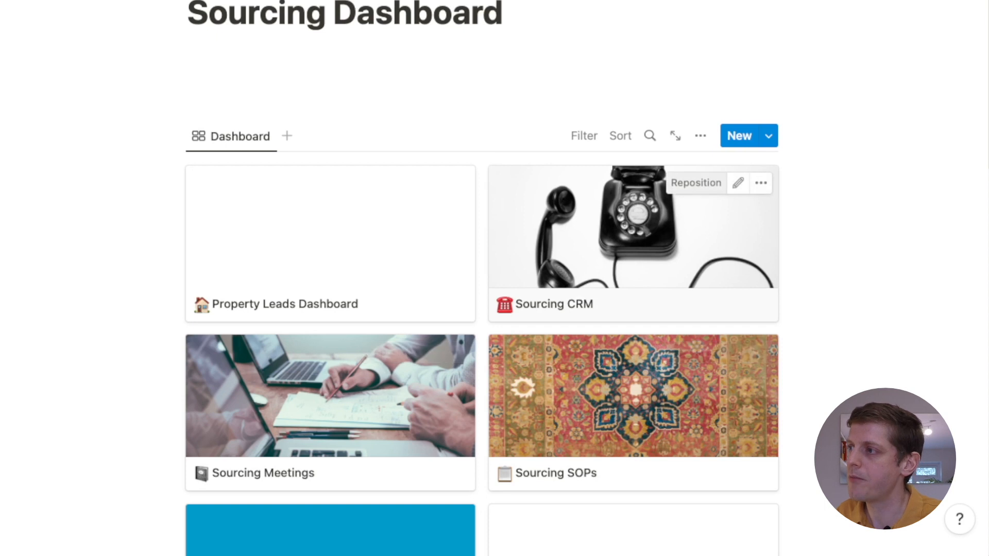
{"action": "left_click", "coordinate": [700, 136]}
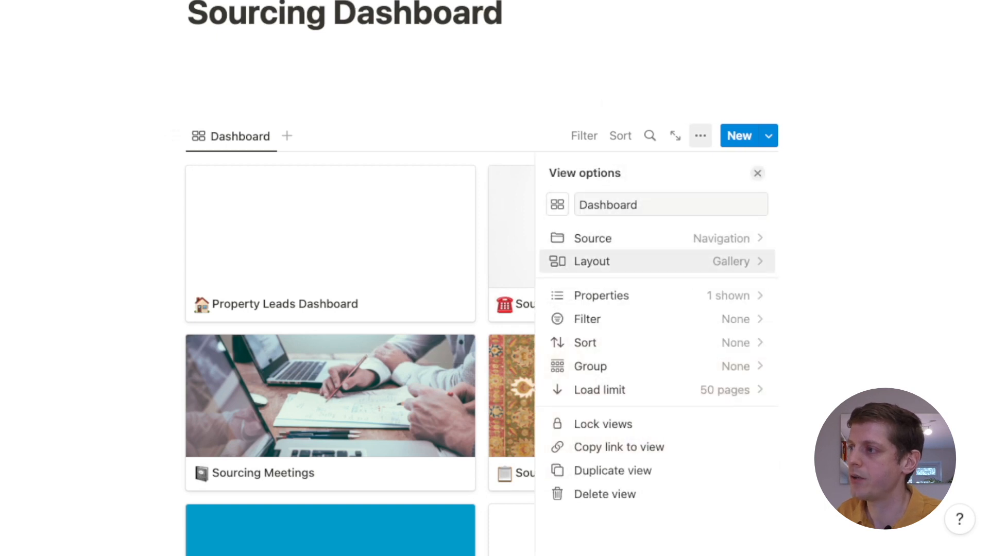
{"action": "left_click", "coordinate": [644, 261]}
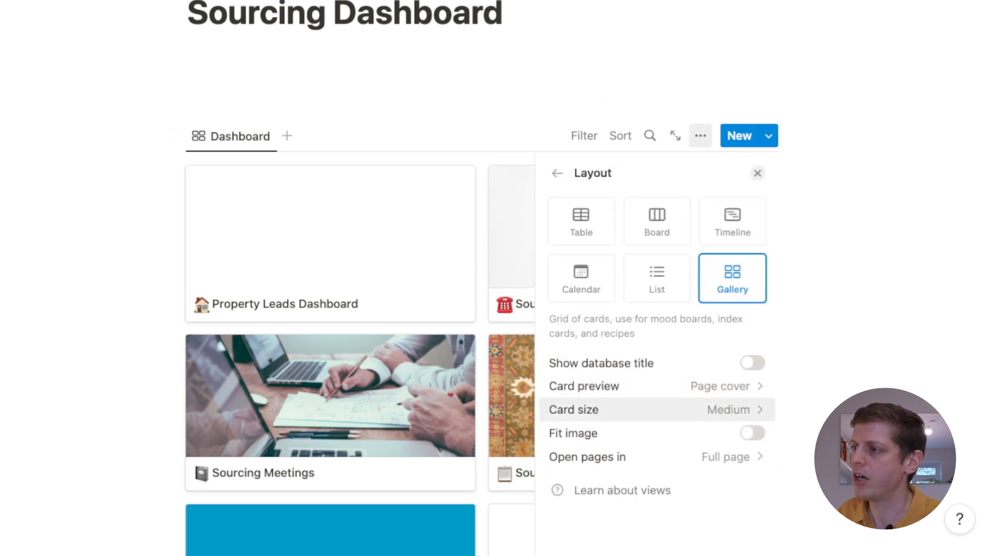
{"action": "left_click", "coordinate": [731, 410]}
{"action": "left_click", "coordinate": [594, 486]}
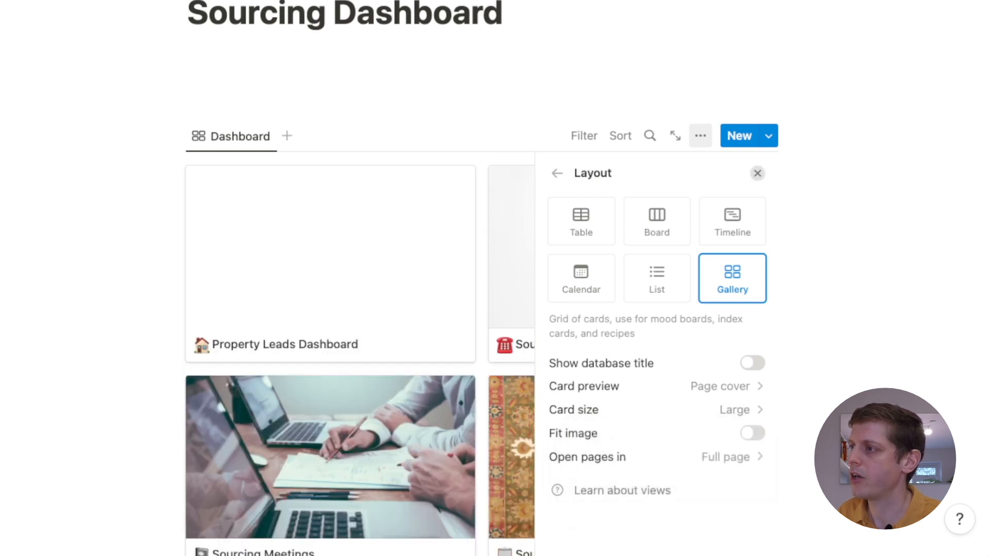
{"action": "left_click", "coordinate": [758, 173]}
Step: Examine the Dashboard gallery's cards and covers from the first row to the last
{"action": "scroll", "coordinate": [757, 175], "scroll_direction": "down", "scroll_amount": 10}
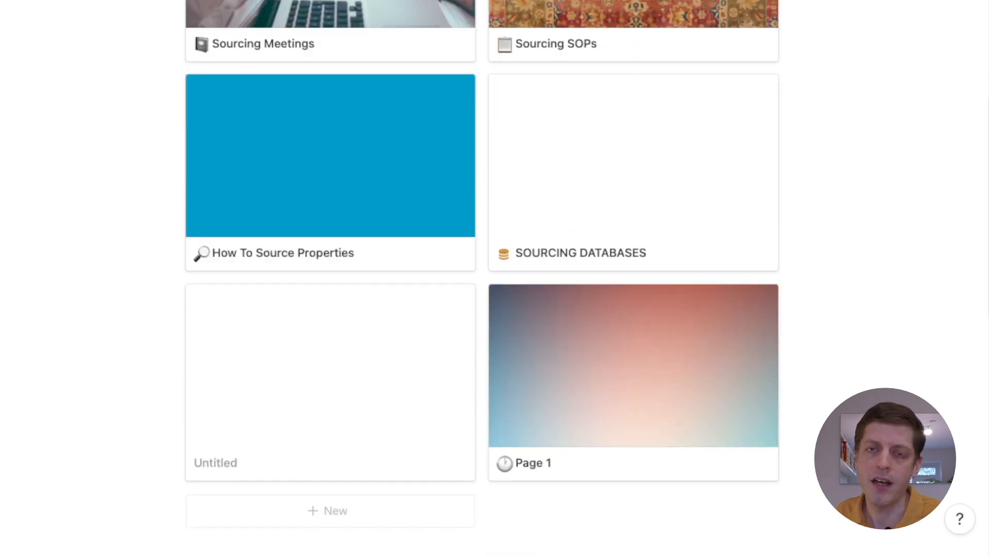
{"action": "scroll", "coordinate": [634, 283], "scroll_direction": "down", "scroll_amount": 2}
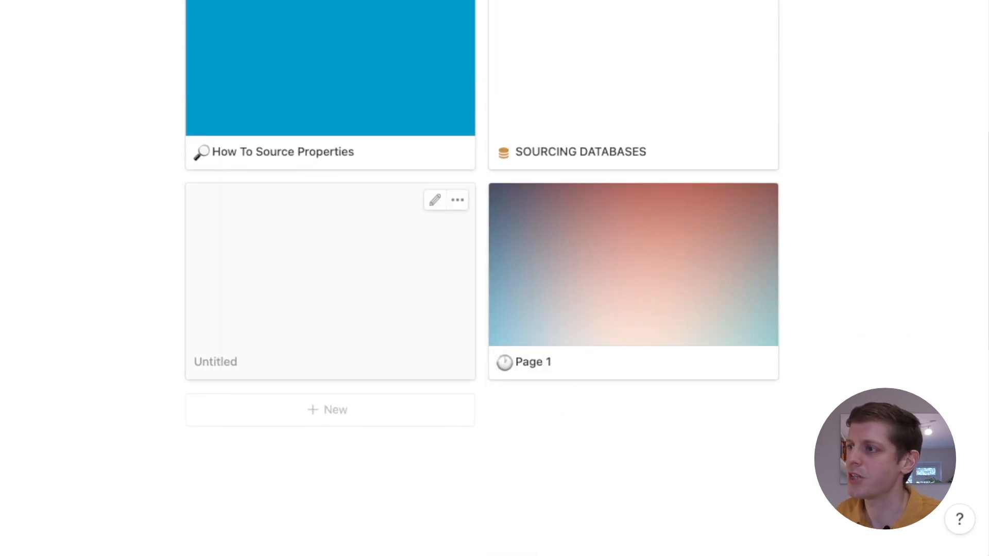
{"action": "scroll", "coordinate": [634, 309], "scroll_direction": "up", "scroll_amount": 12}
{"action": "scroll", "coordinate": [633, 309], "scroll_direction": "down", "scroll_amount": 1}
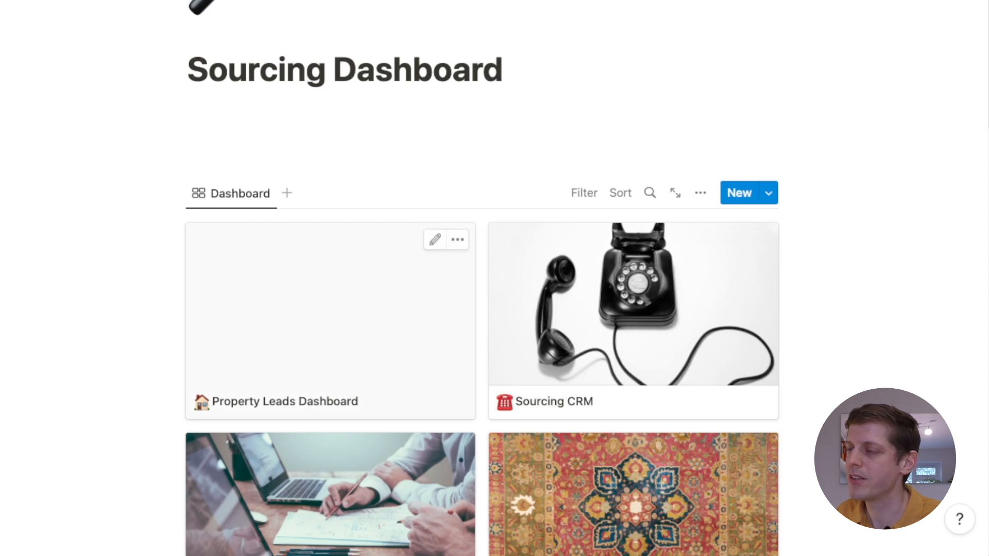
{"action": "scroll", "coordinate": [633, 309], "scroll_direction": "down", "scroll_amount": 3}
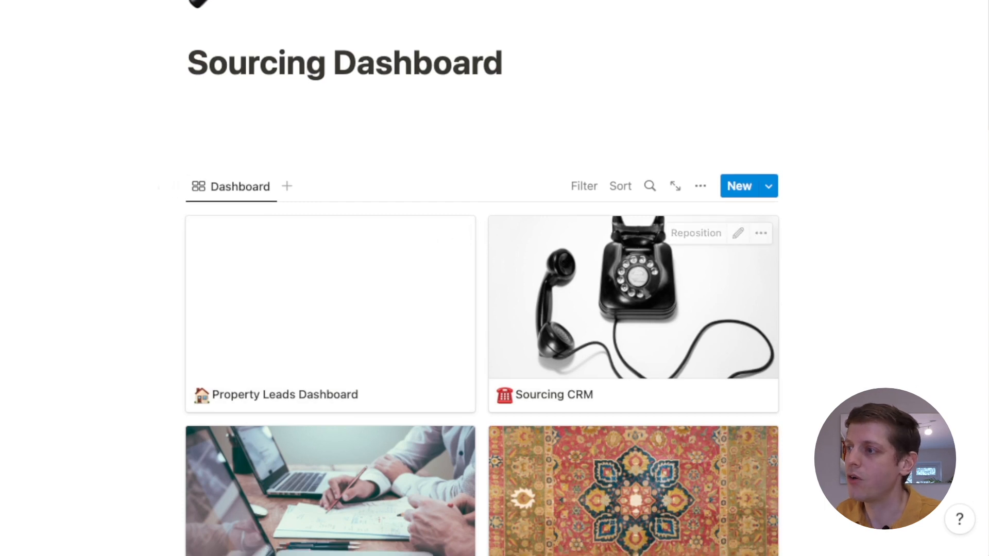
{"action": "scroll", "coordinate": [330, 232], "scroll_direction": "down", "scroll_amount": 2}
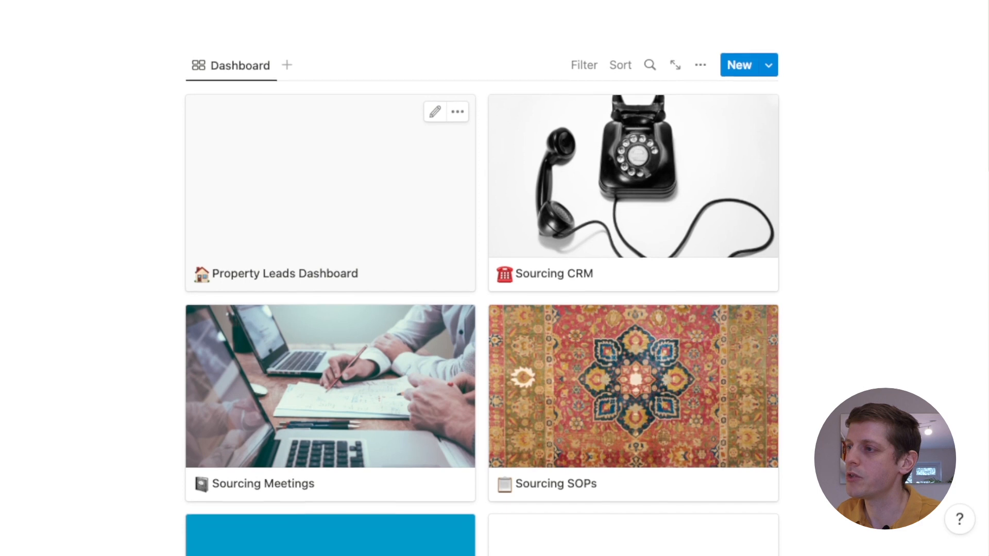
{"action": "scroll", "coordinate": [330, 232], "scroll_direction": "down", "scroll_amount": 3}
{"action": "scroll", "coordinate": [330, 232], "scroll_direction": "down", "scroll_amount": 5}
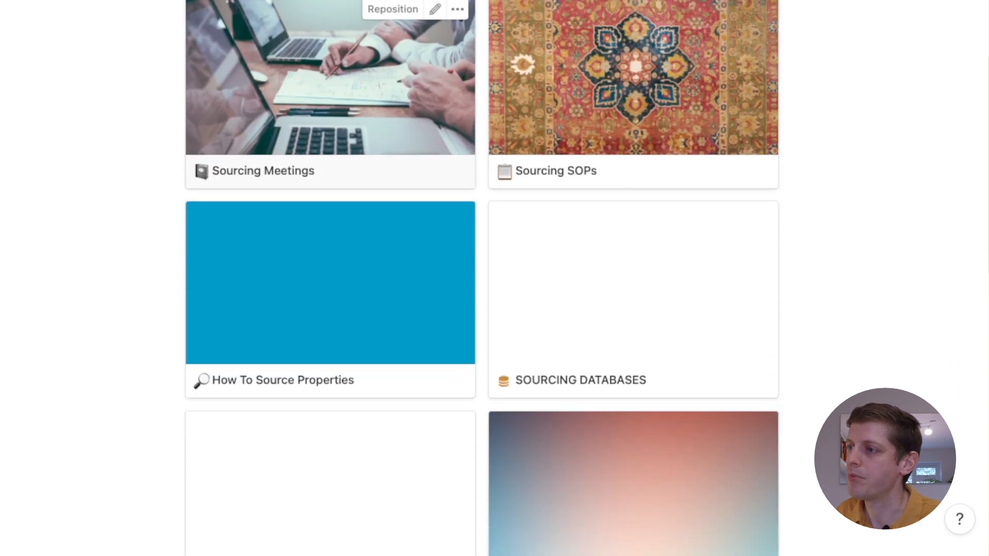
{"action": "scroll", "coordinate": [634, 335], "scroll_direction": "up", "scroll_amount": 12}
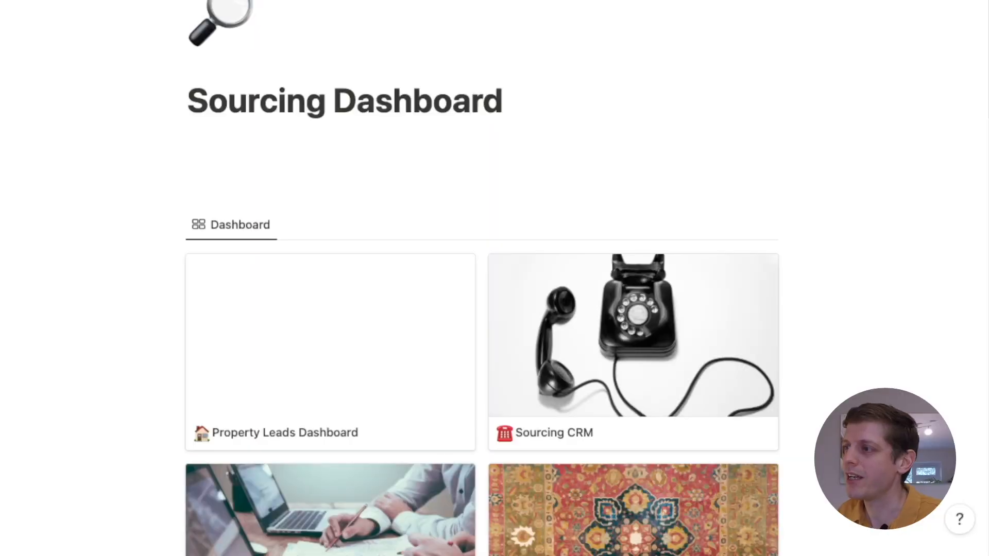
Step: Hide the Page Name property in the Dashboard gallery and look over the cards without titles
{"action": "scroll", "coordinate": [633, 335], "scroll_direction": "down", "scroll_amount": 4}
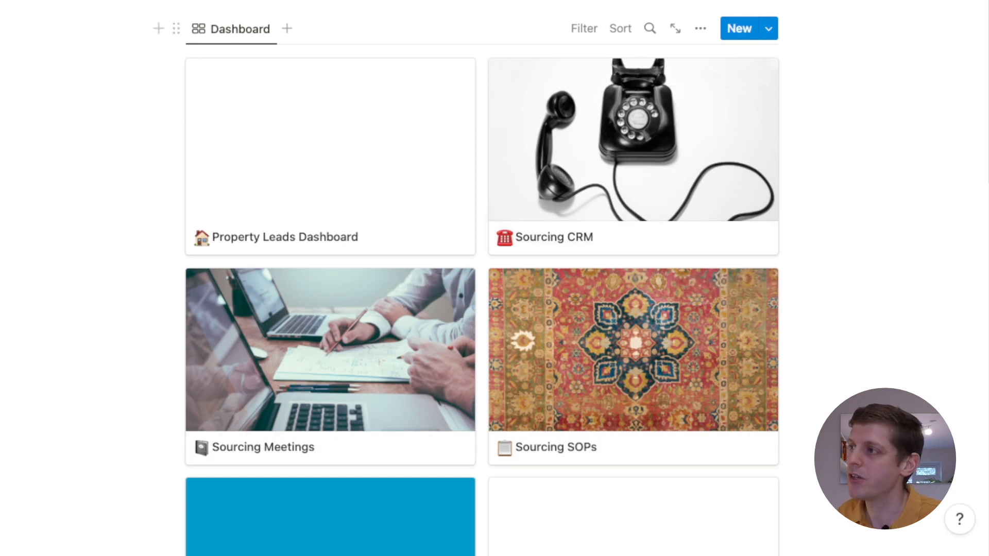
{"action": "left_click", "coordinate": [700, 28]}
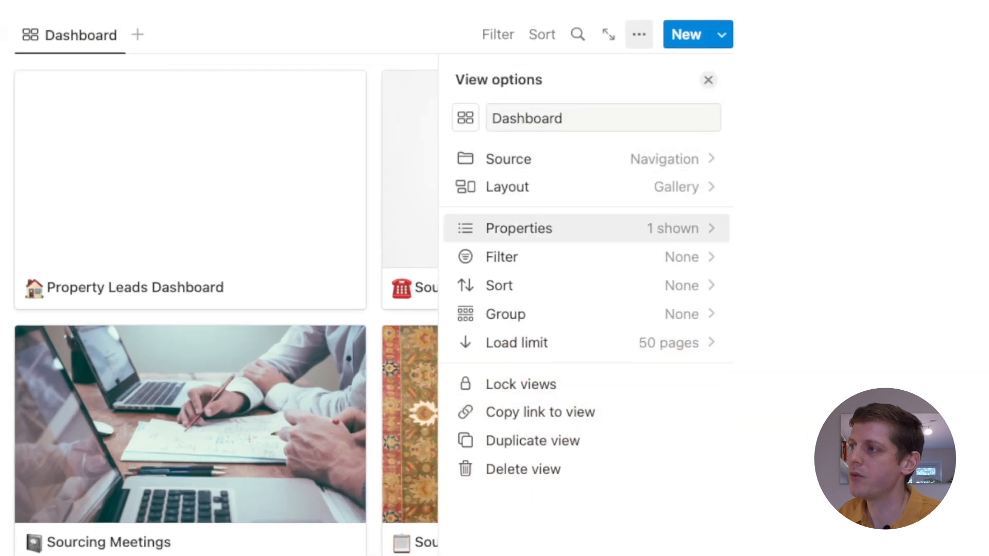
{"action": "left_click", "coordinate": [521, 228]}
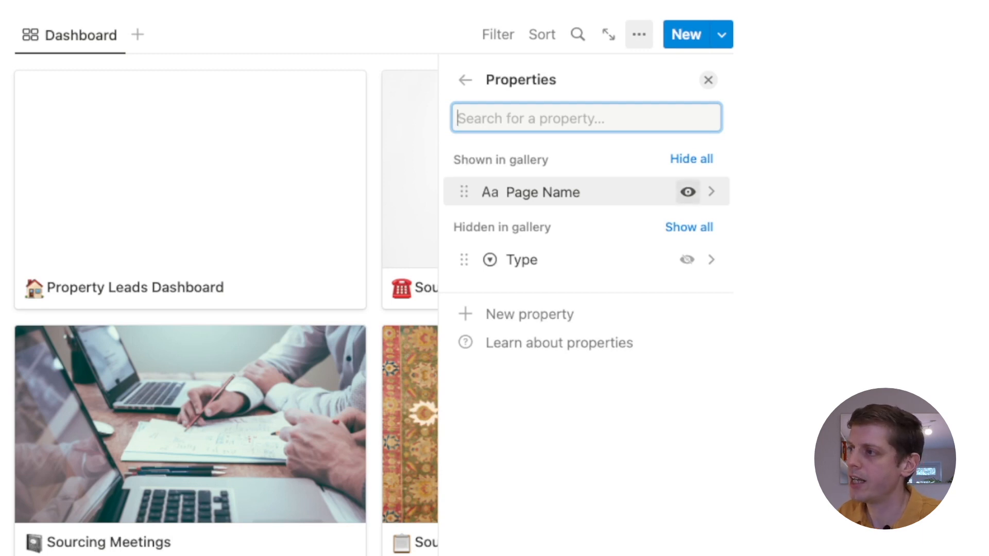
{"action": "left_click", "coordinate": [688, 192]}
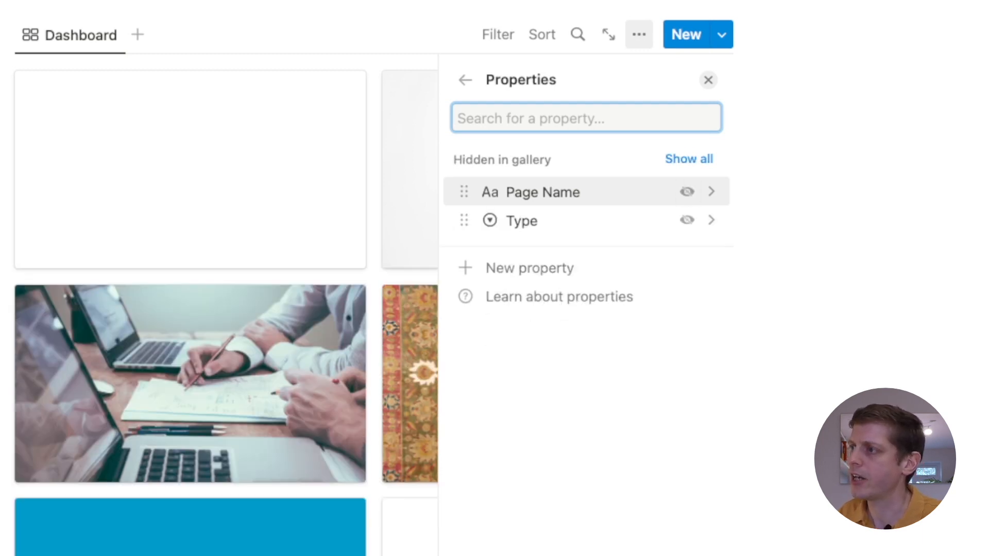
{"action": "left_click", "coordinate": [708, 80]}
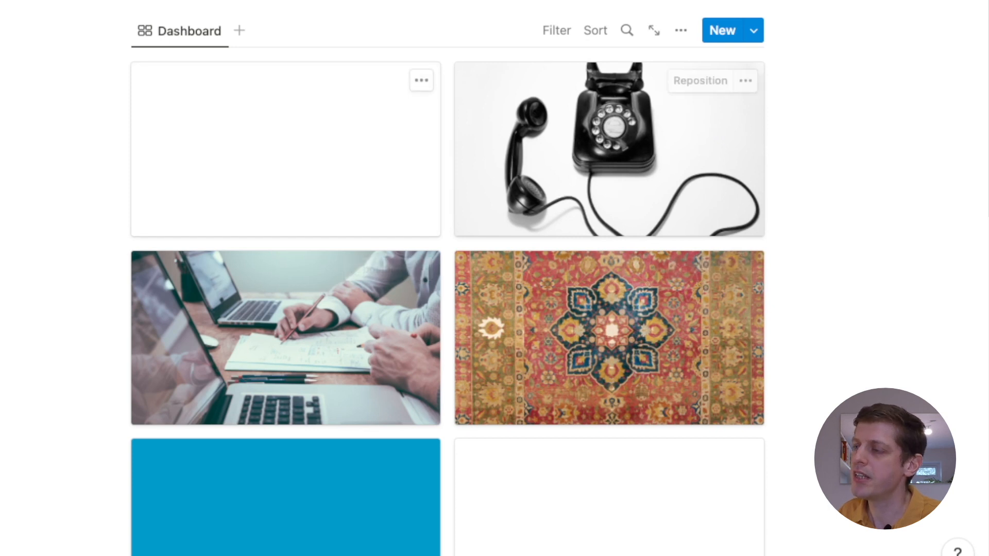
{"action": "scroll", "coordinate": [608, 232], "scroll_direction": "down", "scroll_amount": 3}
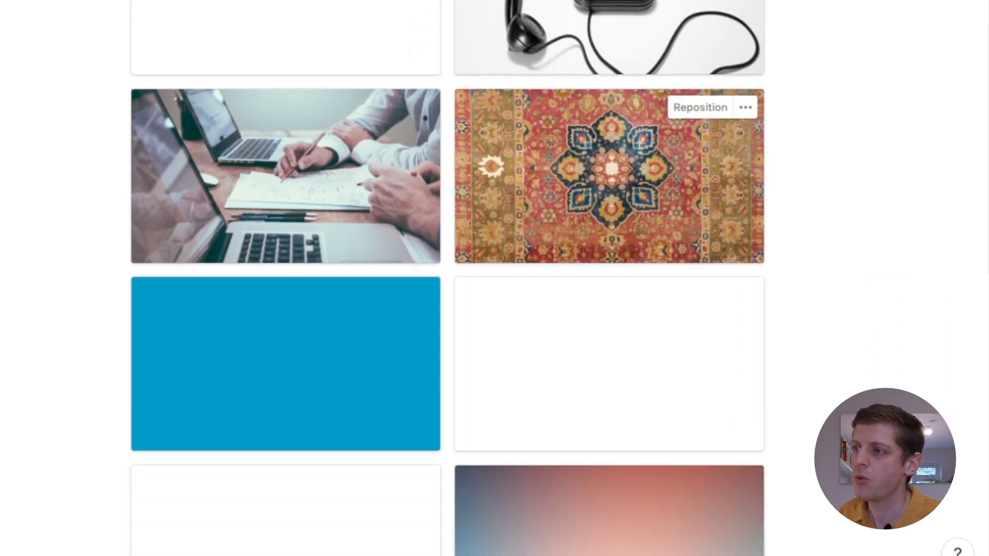
{"action": "scroll", "coordinate": [449, 273], "scroll_direction": "down", "scroll_amount": 3}
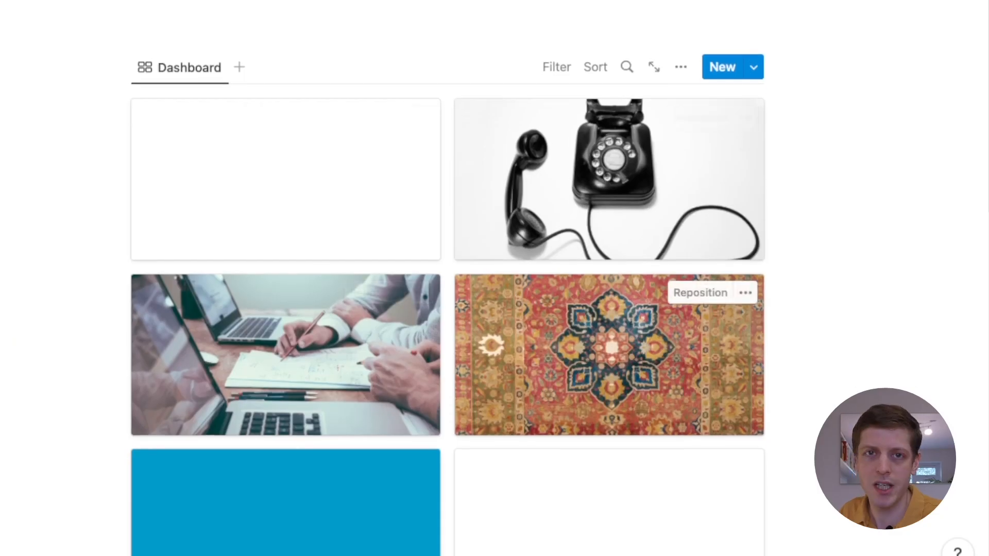
Step: Open the Property Leads Dashboard from the blank first gallery card and follow its Add Property Lead card
{"action": "scroll", "coordinate": [286, 360], "scroll_direction": "up", "scroll_amount": 3}
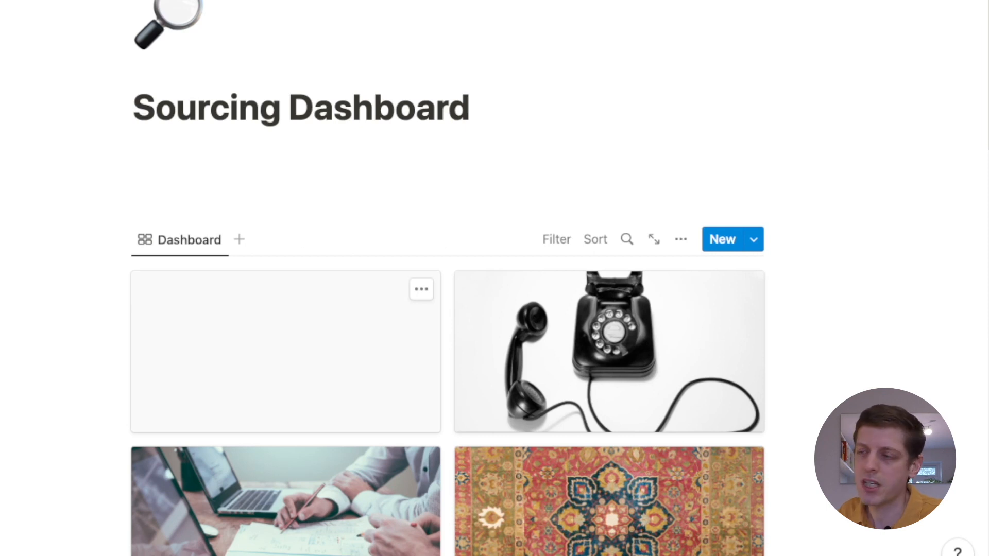
{"action": "left_click", "coordinate": [286, 352]}
{"action": "scroll", "coordinate": [286, 356], "scroll_direction": "down", "scroll_amount": 2}
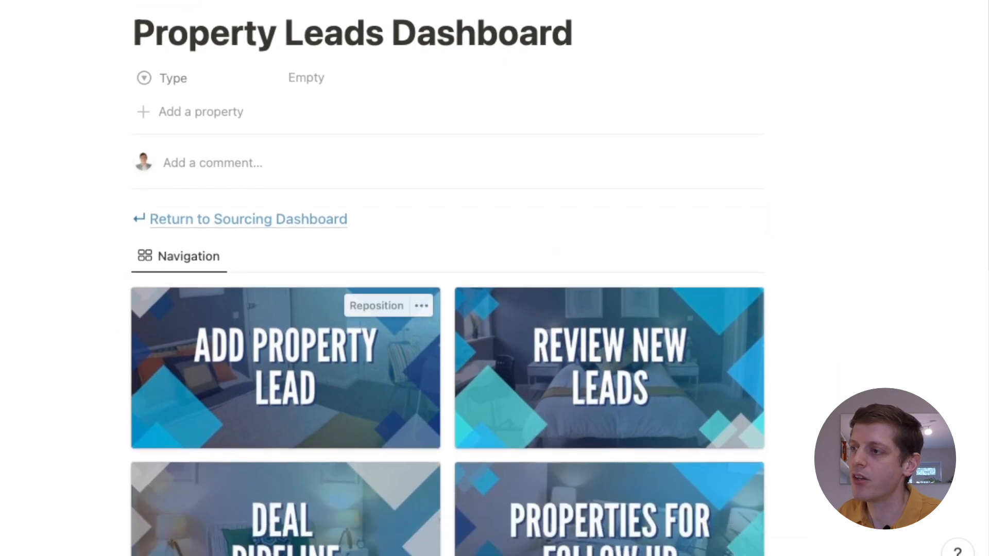
{"action": "scroll", "coordinate": [286, 360], "scroll_direction": "down", "scroll_amount": 3}
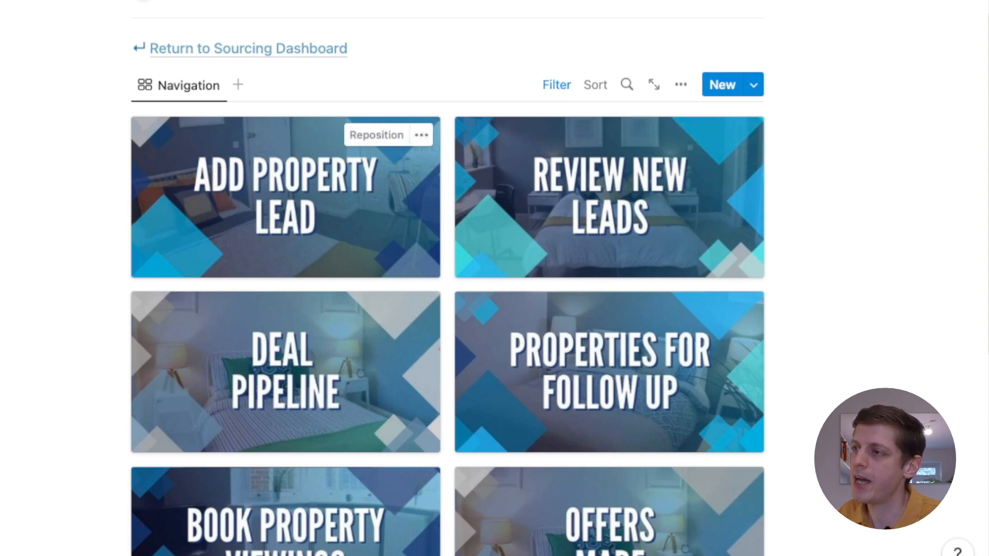
{"action": "left_click", "coordinate": [286, 198]}
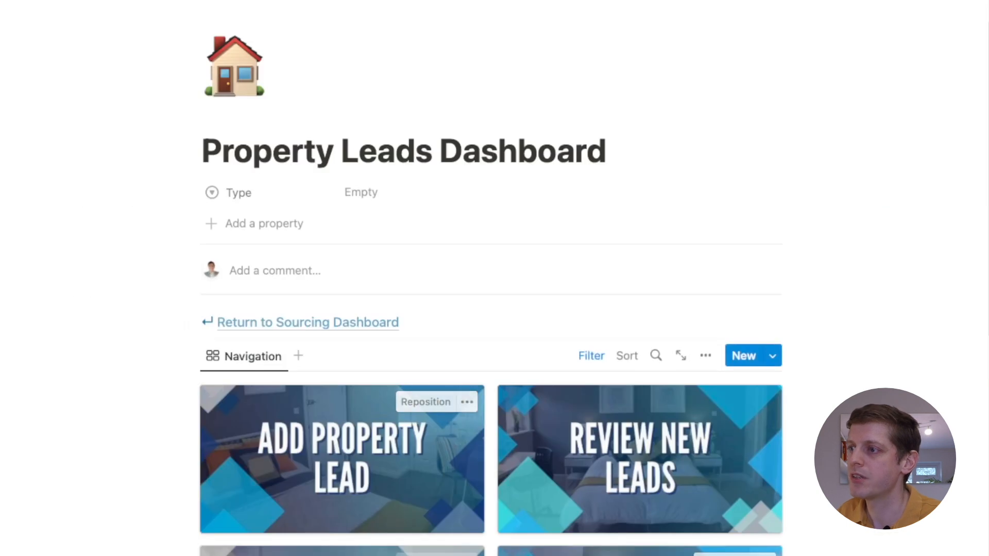
Step: Examine the Property Leads Dashboard's titled cover cards, open Add Property Lead to view its cover, and return to the Property Leads Dashboard
{"action": "scroll", "coordinate": [491, 282], "scroll_direction": "down", "scroll_amount": 1}
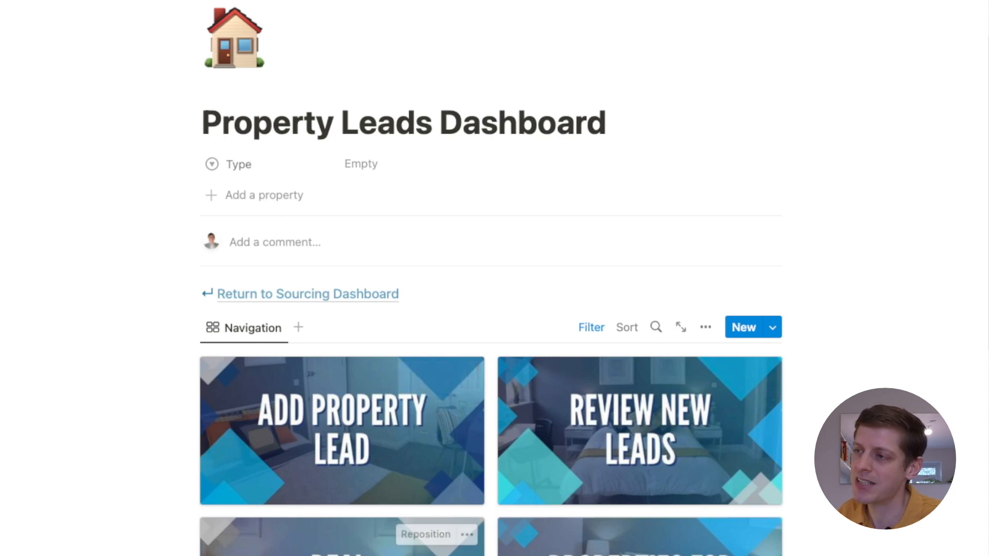
{"action": "scroll", "coordinate": [438, 392], "scroll_direction": "down", "scroll_amount": 5}
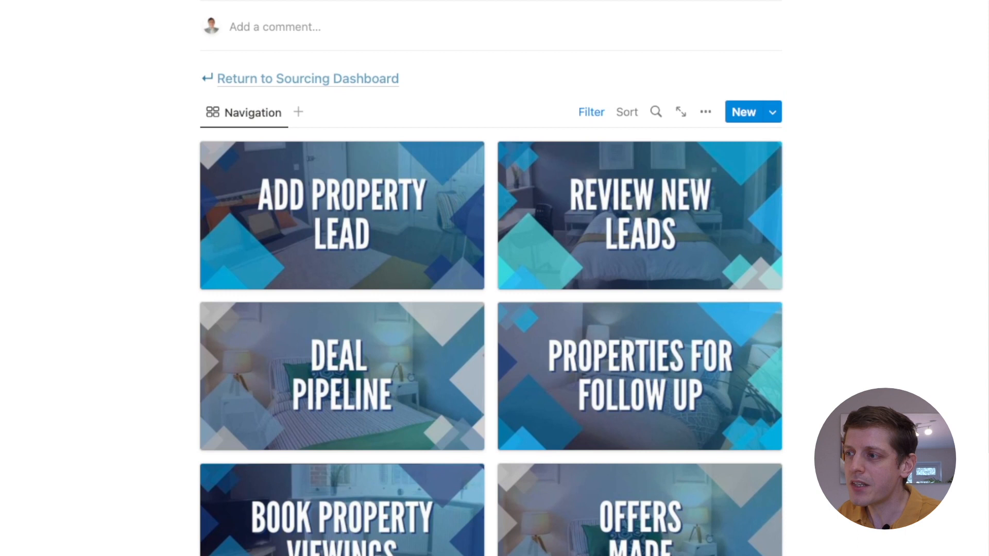
{"action": "scroll", "coordinate": [490, 309], "scroll_direction": "down", "scroll_amount": 3}
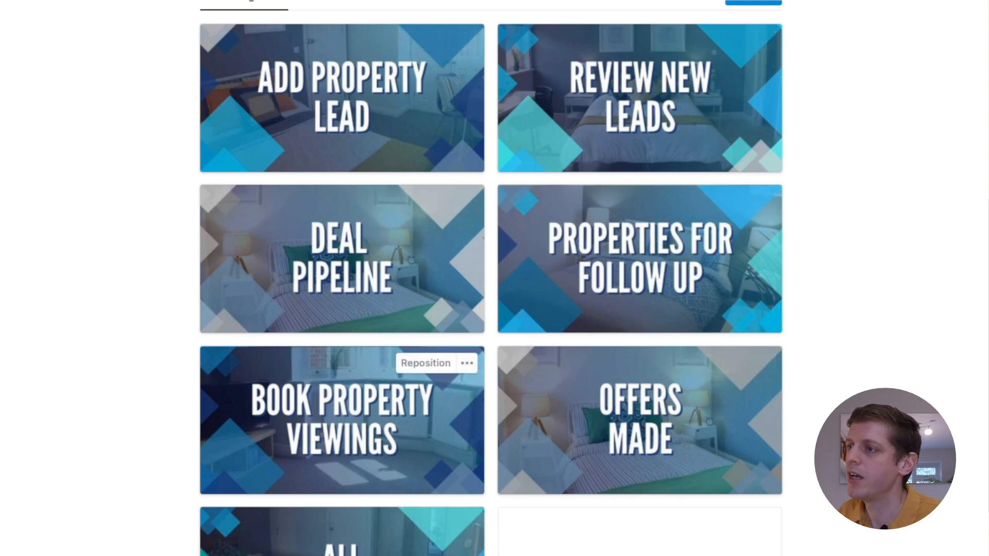
{"action": "scroll", "coordinate": [491, 278], "scroll_direction": "up", "scroll_amount": 1}
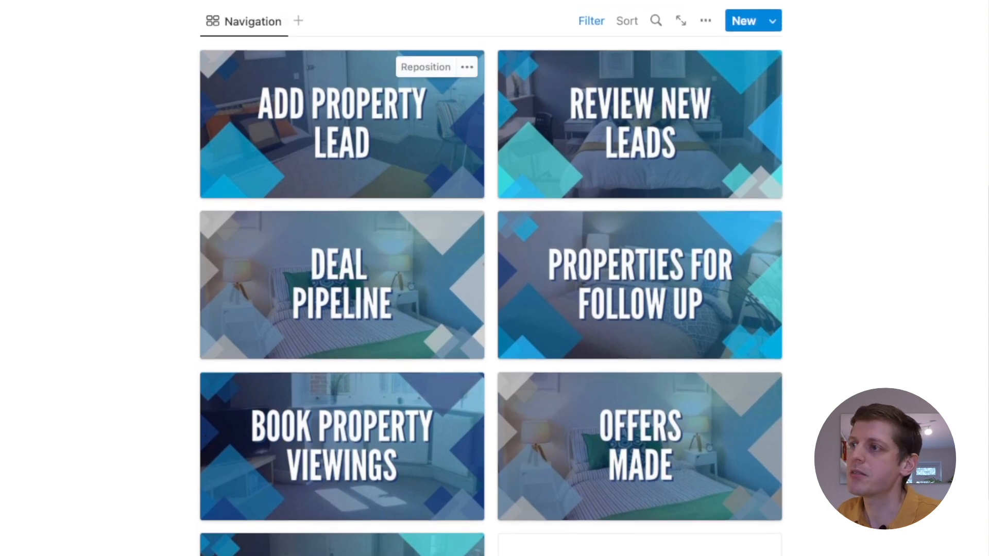
{"action": "left_click", "coordinate": [343, 125]}
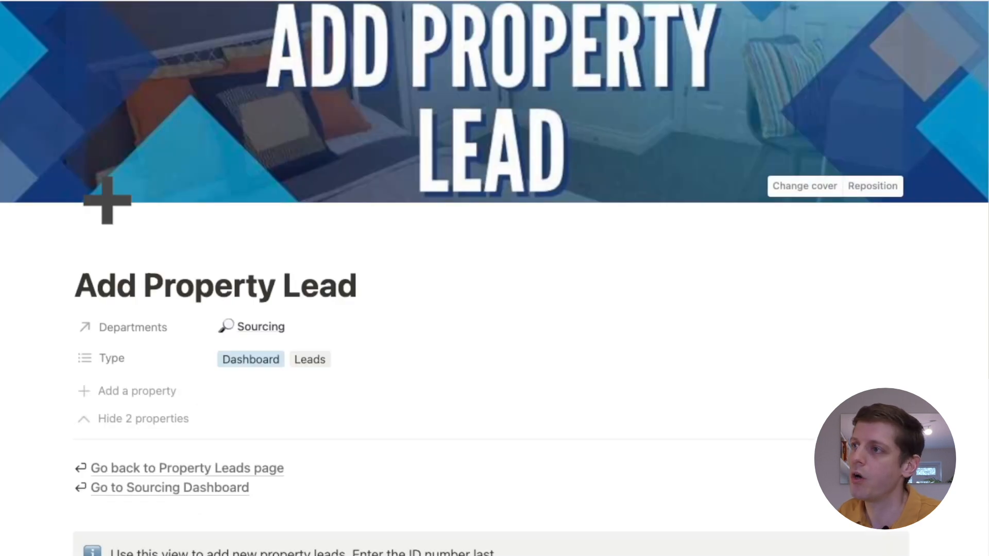
{"action": "left_click", "coordinate": [6, 1]}
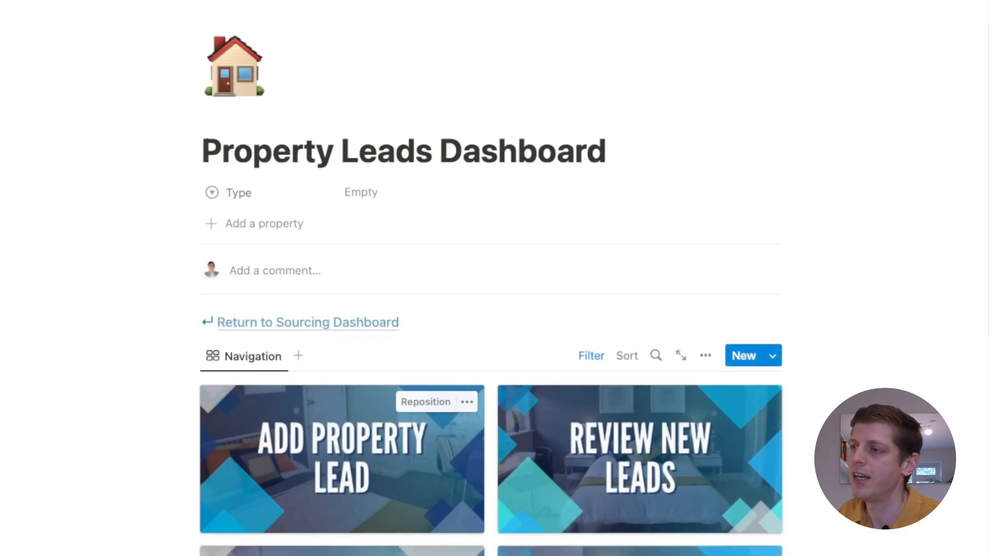
Step: Examine the Property Leads Dashboard's navigation gallery from the Add Property Lead card down to All Leads
{"action": "scroll", "coordinate": [491, 283], "scroll_direction": "down", "scroll_amount": 1}
{"action": "scroll", "coordinate": [342, 464], "scroll_direction": "down", "scroll_amount": 3}
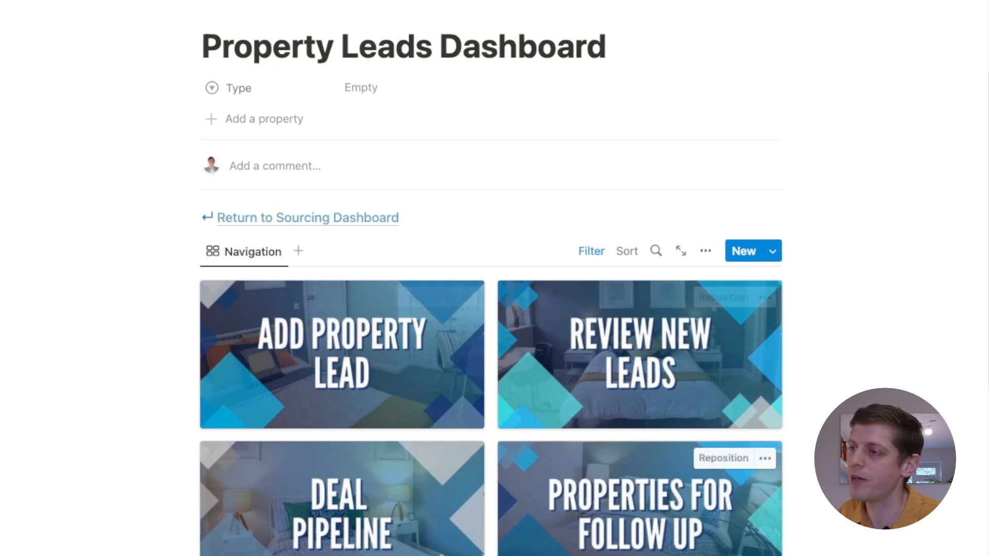
{"action": "scroll", "coordinate": [490, 361], "scroll_direction": "down", "scroll_amount": 7}
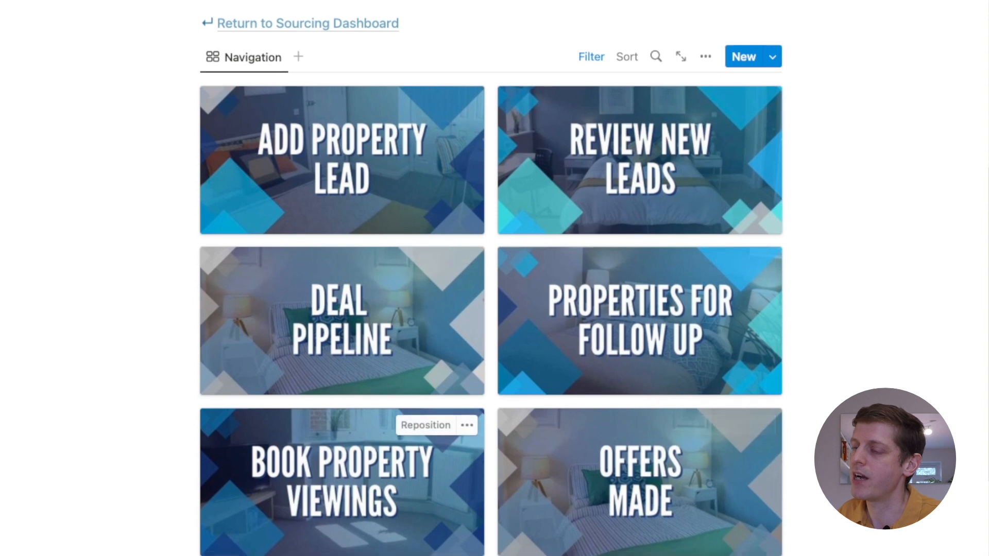
{"action": "scroll", "coordinate": [490, 309], "scroll_direction": "down", "scroll_amount": 4}
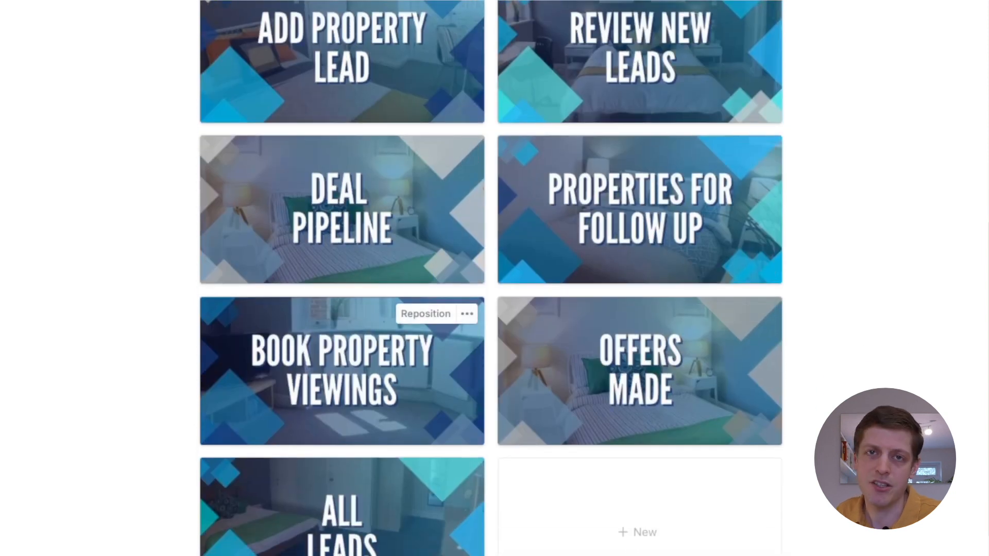
Step: Open Add Property Lead, view the upload option for changing its cover, and return to the Property Leads Dashboard's cards
{"action": "scroll", "coordinate": [342, 371], "scroll_direction": "up", "scroll_amount": 1}
{"action": "left_click", "coordinate": [342, 73]}
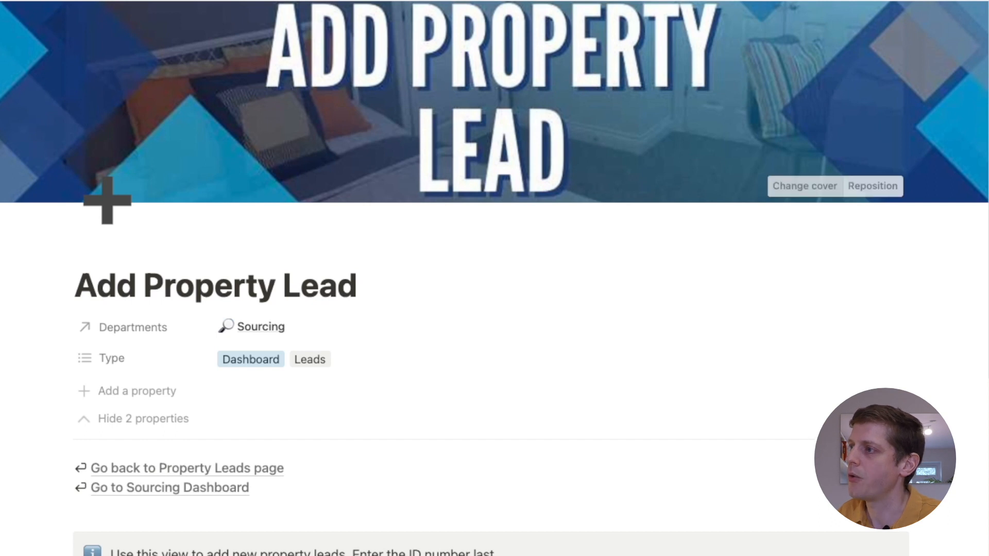
{"action": "left_click", "coordinate": [805, 185]}
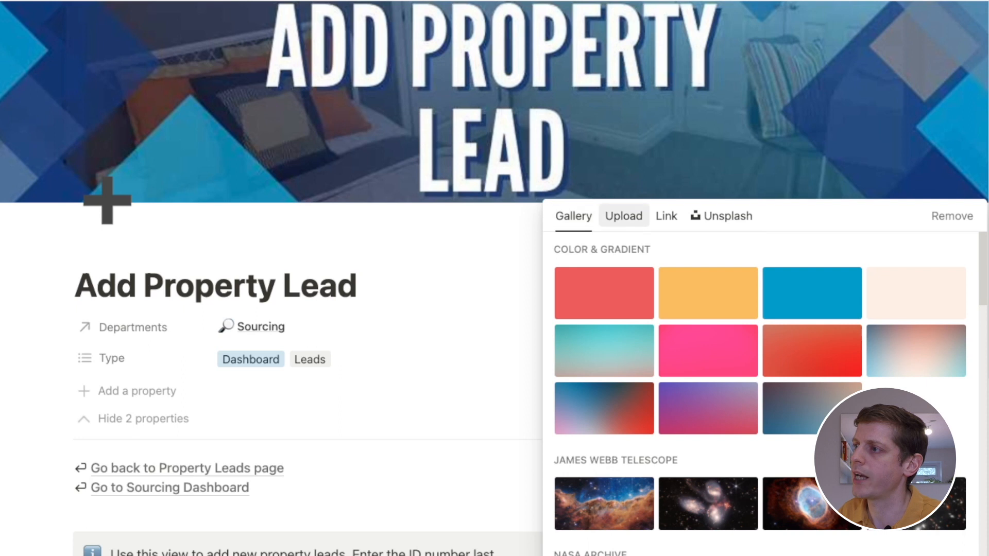
{"action": "left_click", "coordinate": [624, 216]}
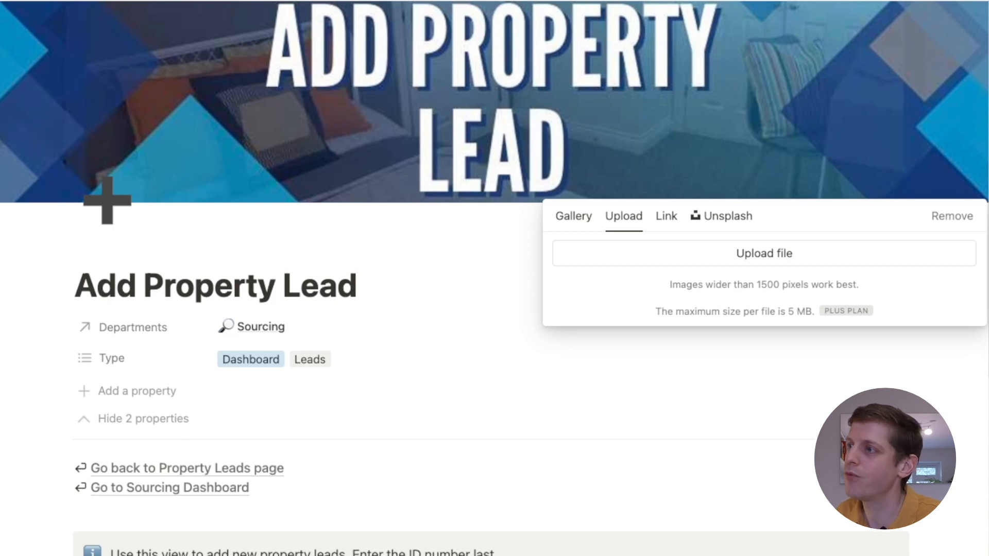
{"action": "left_click", "coordinate": [515, 477]}
{"action": "left_click", "coordinate": [515, 477]}
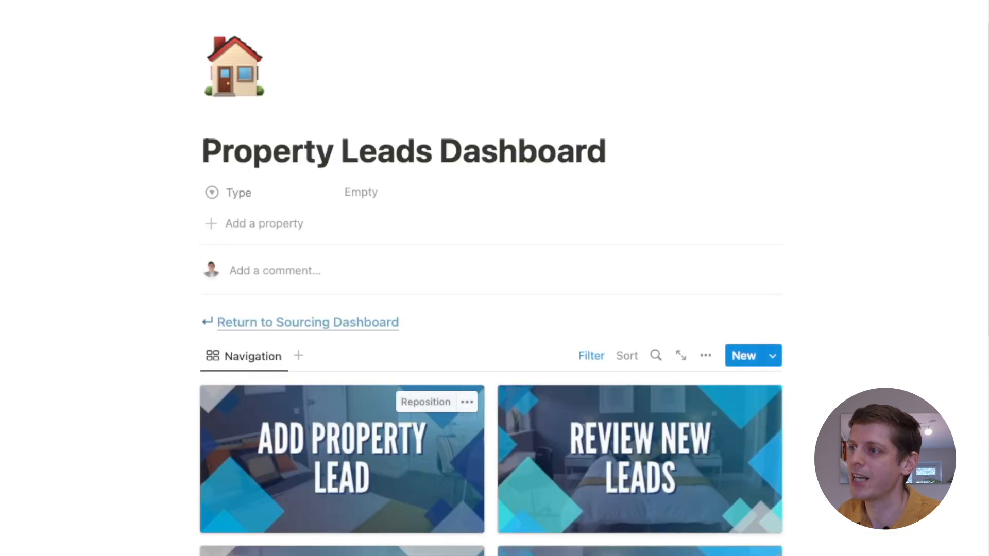
{"action": "scroll", "coordinate": [638, 278], "scroll_direction": "down", "scroll_amount": 5}
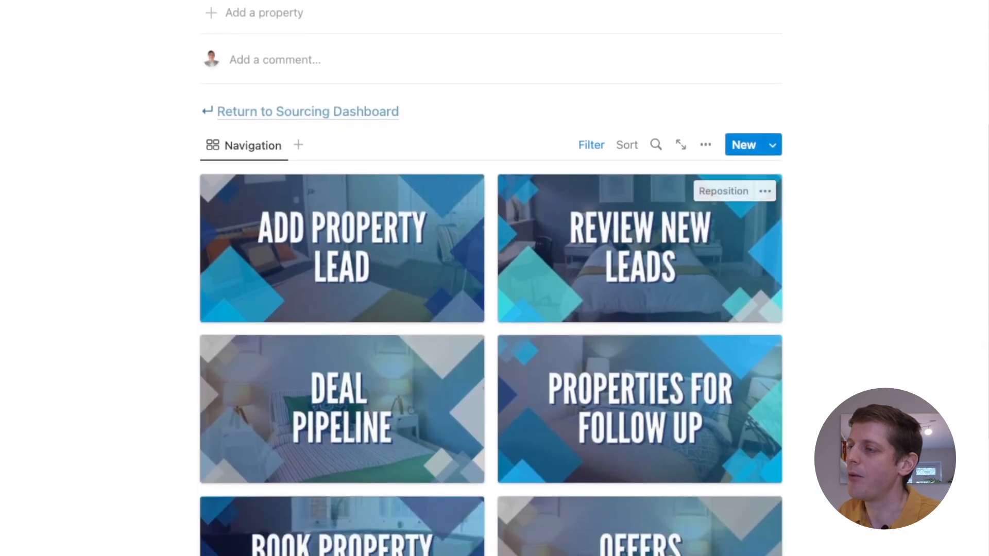
{"action": "scroll", "coordinate": [490, 278], "scroll_direction": "down", "scroll_amount": 3}
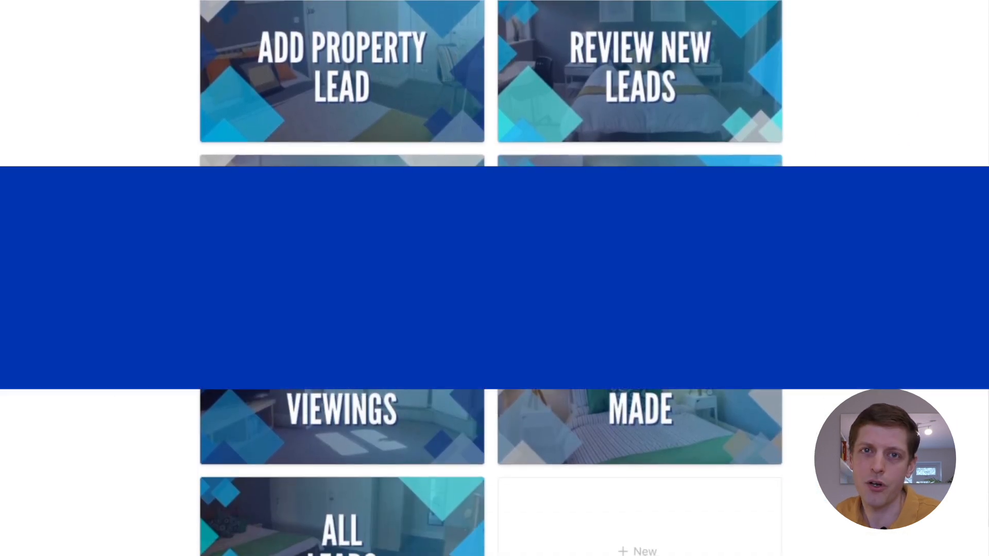